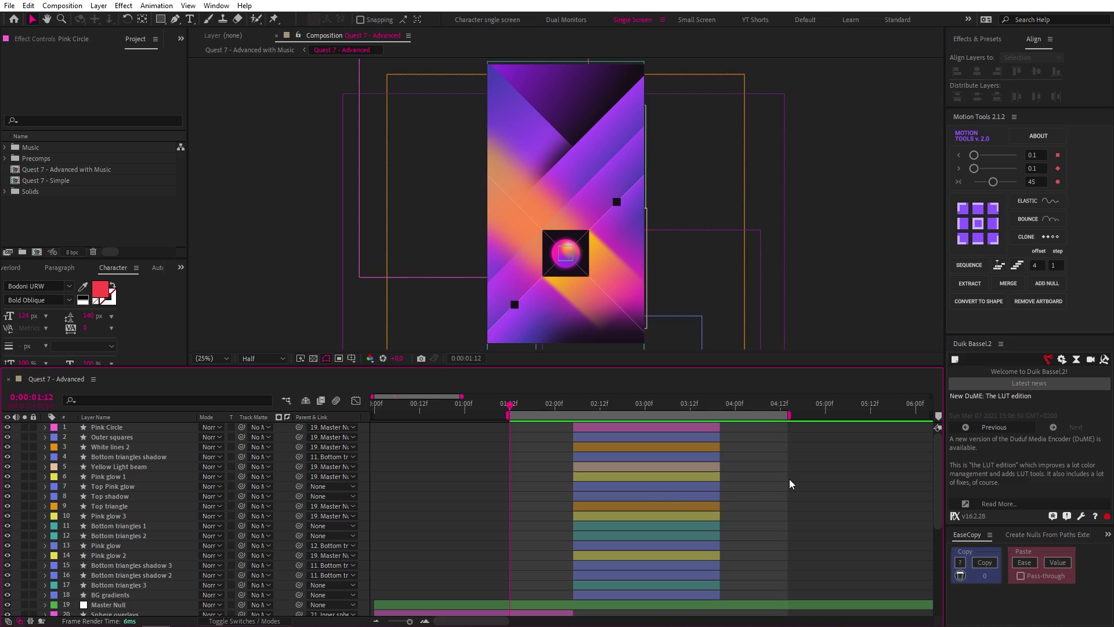
- Select all layers, show only their keyframed properties, then hide them again
key("ctrl+a")
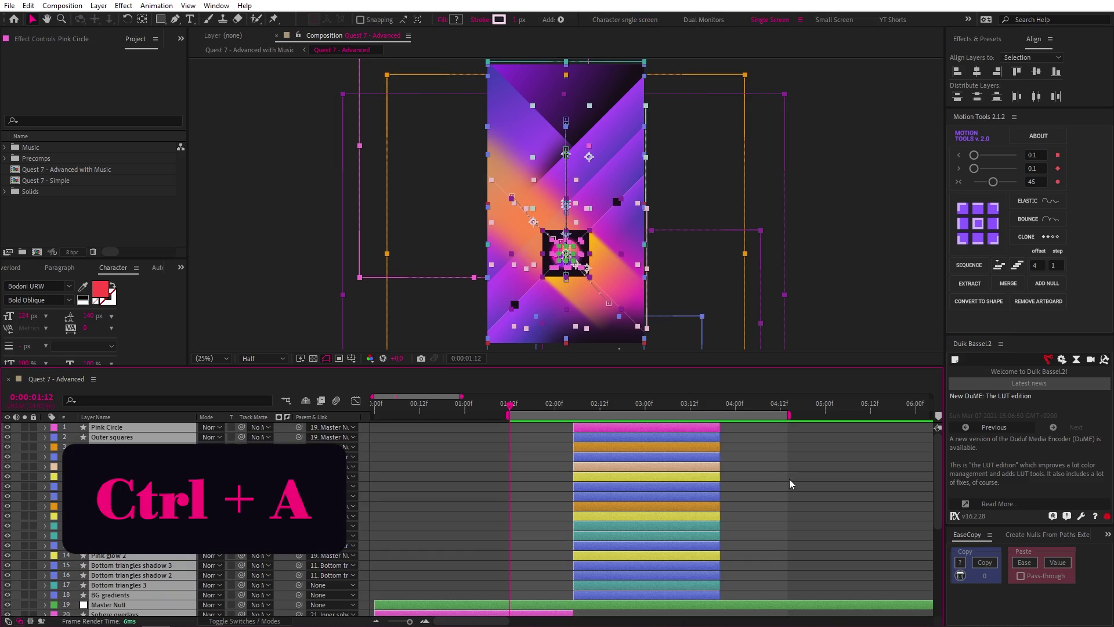
key("u")
scroll(789, 478, "down", 5)
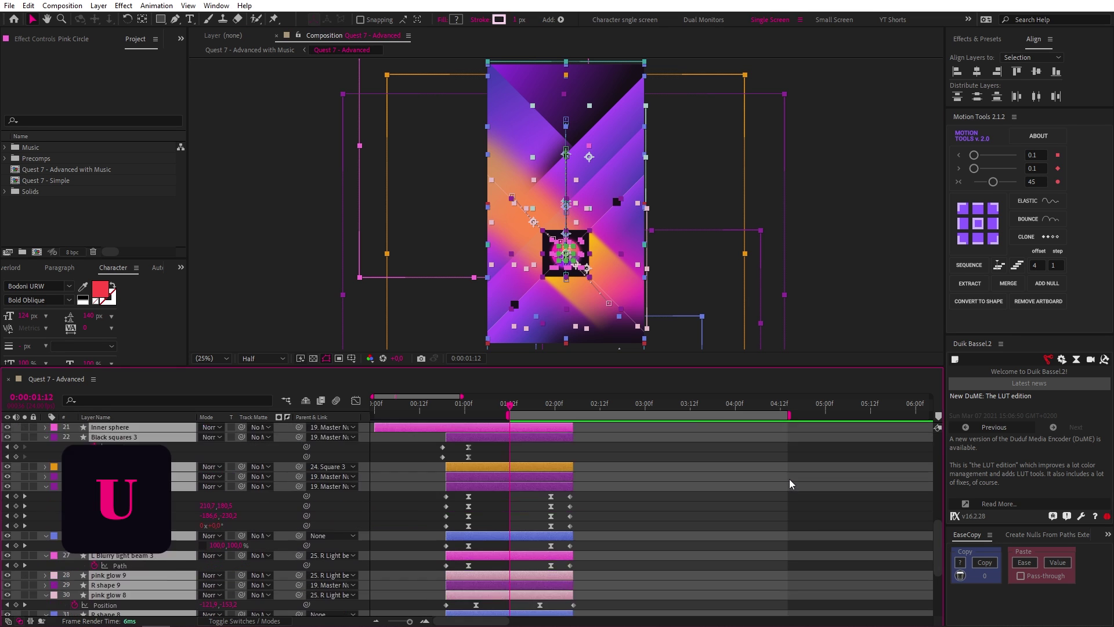
scroll(789, 479, "up", 10)
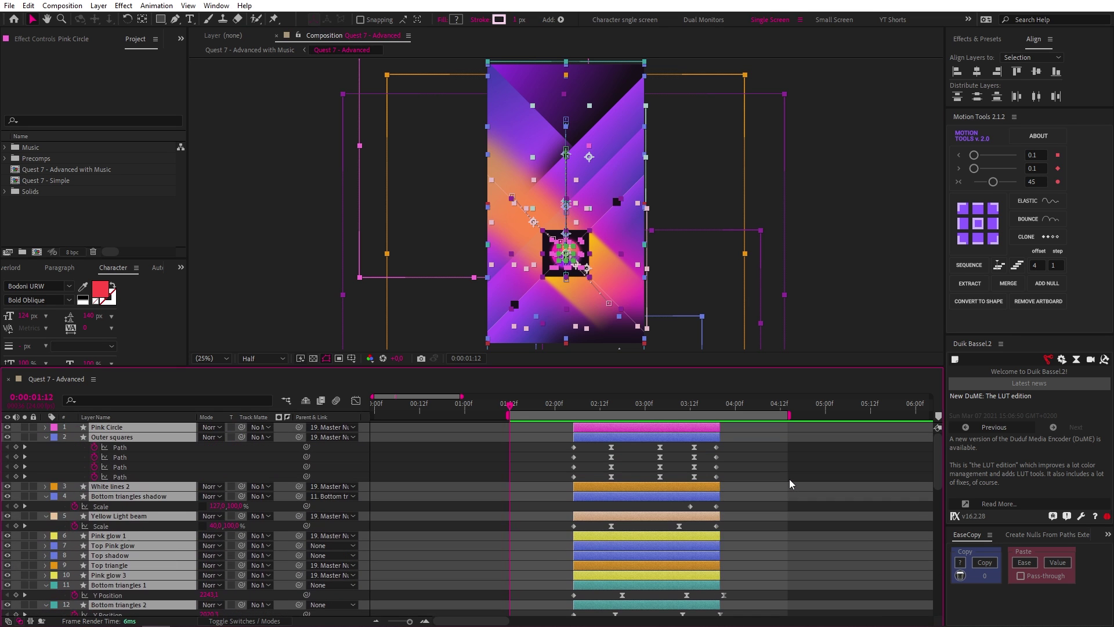
key("u")
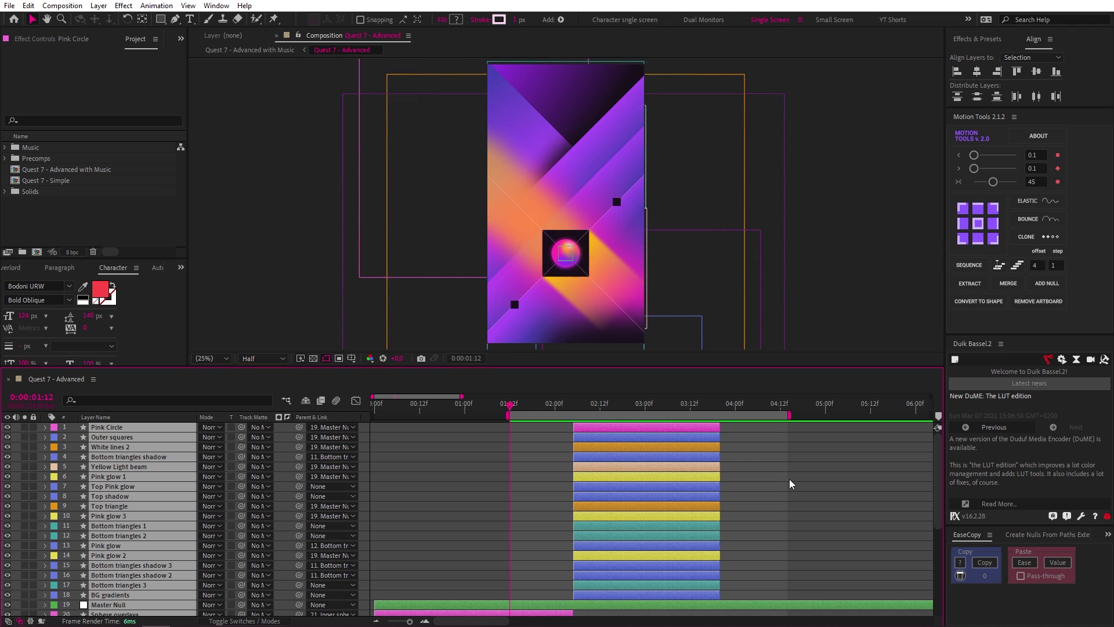
- Jump to the layers' in-point and reveal every modified property of the Pink Circle layer
key("i")
left_click(597, 427)
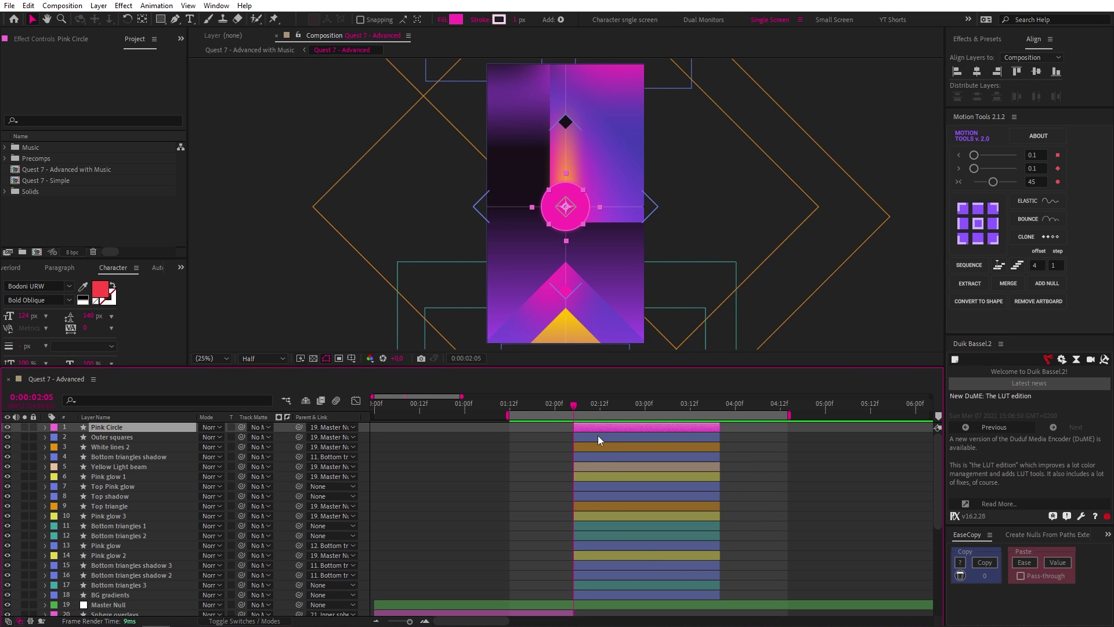
key("u")
key("u")
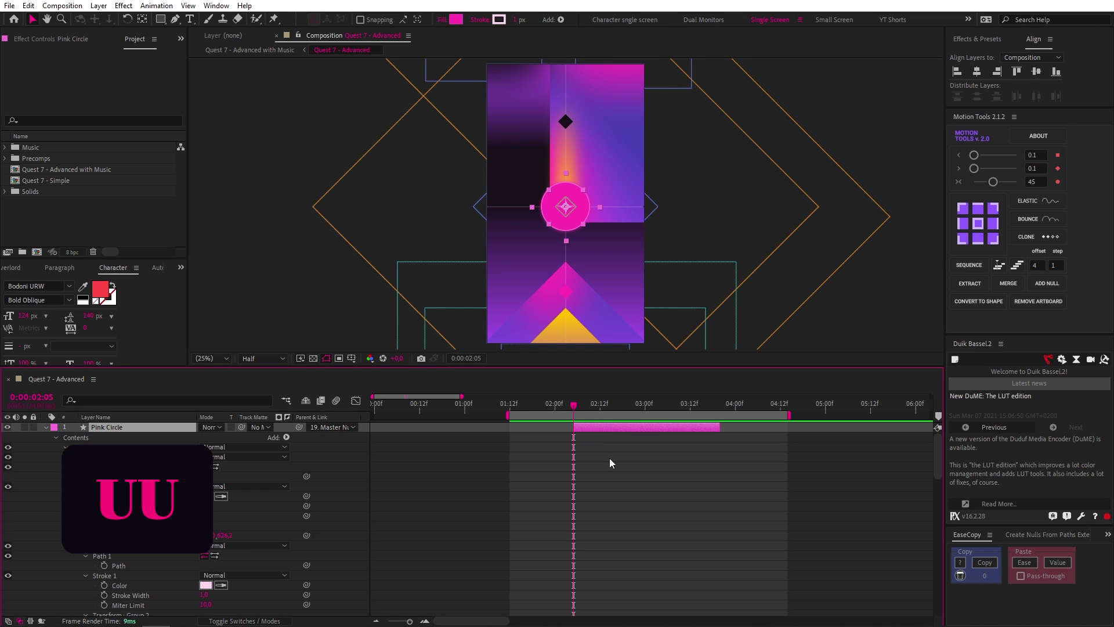
scroll(608, 497, "down", 6)
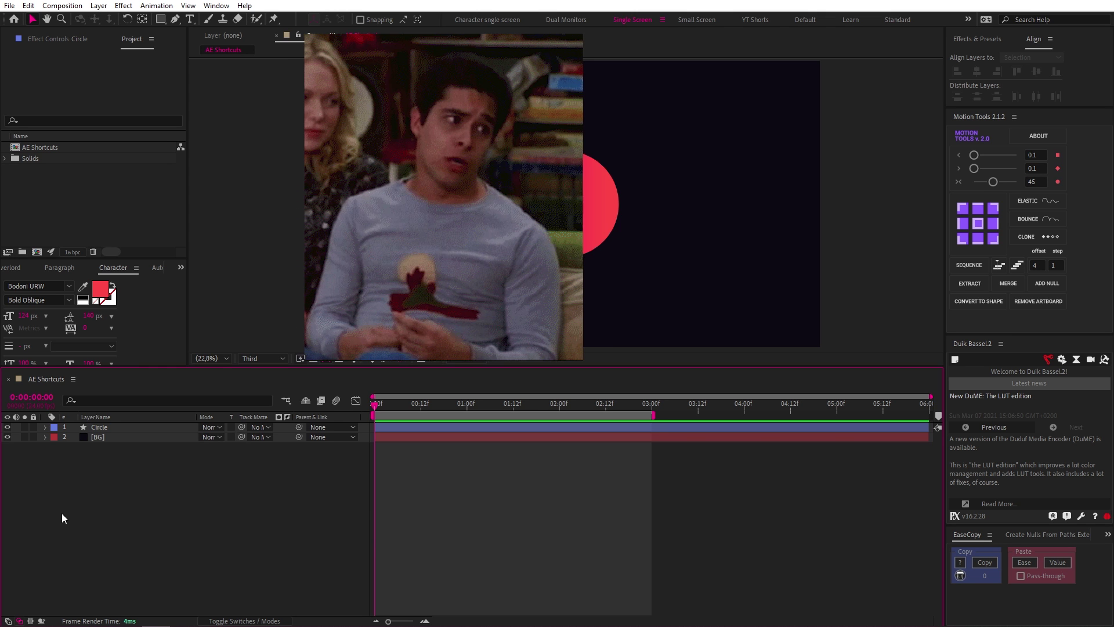
left_click(45, 427)
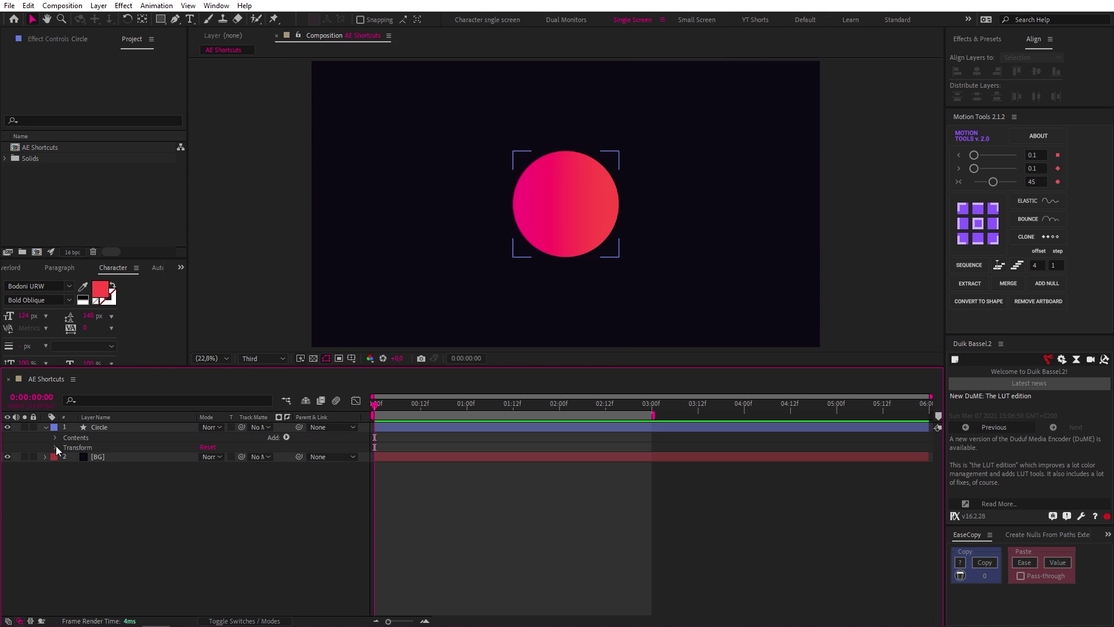
left_click(56, 447)
left_click(76, 467)
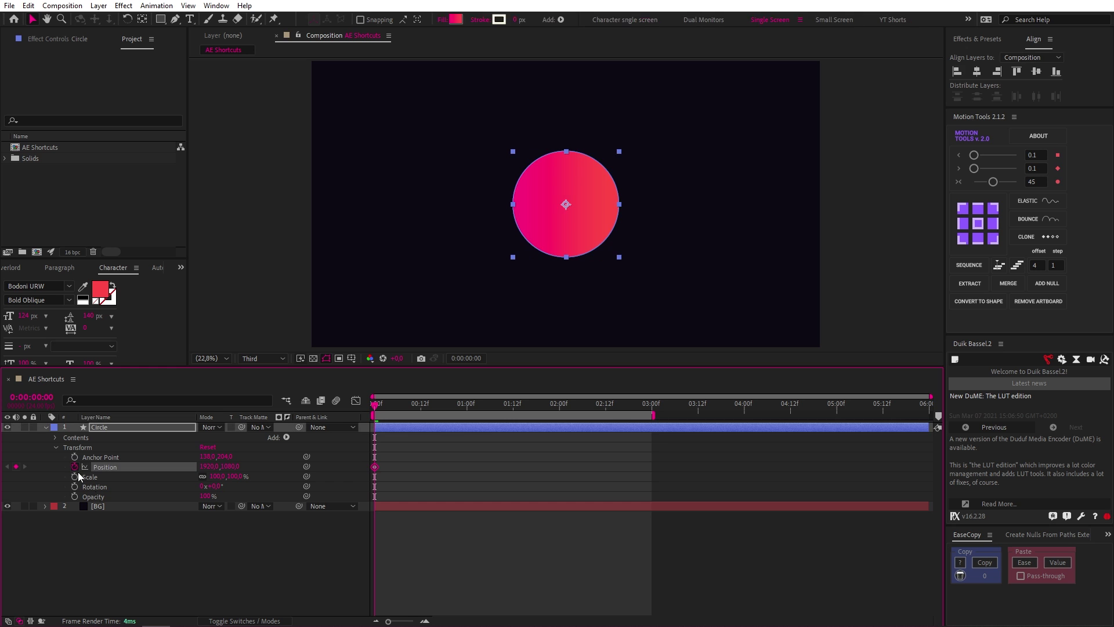
left_click(190, 559)
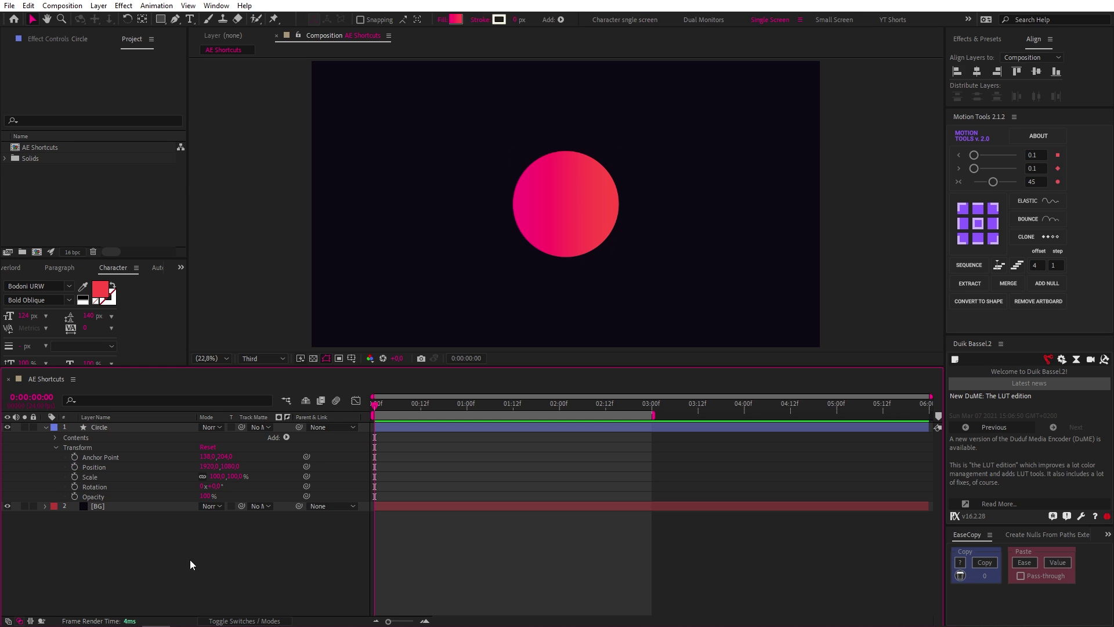
left_click(46, 427)
left_click(407, 427)
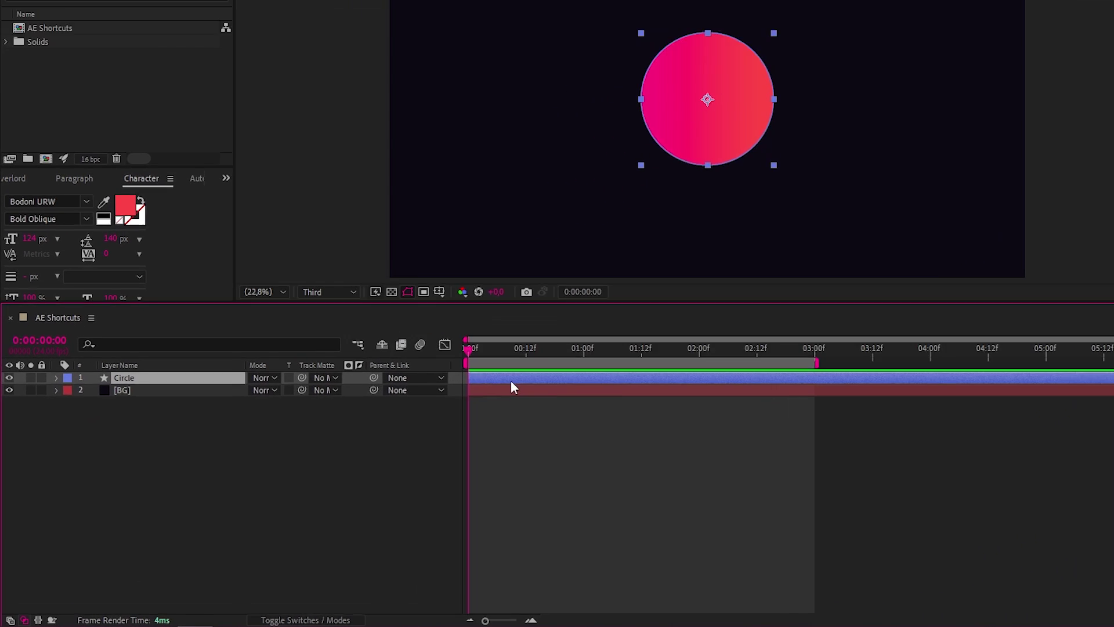
key("a")
key("p")
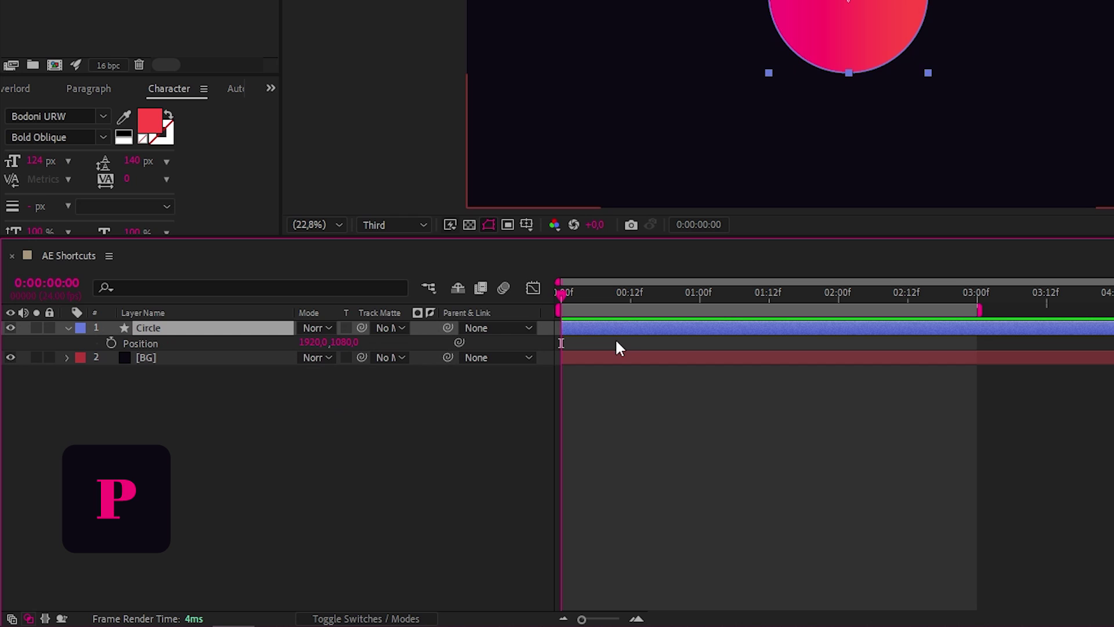
key("s")
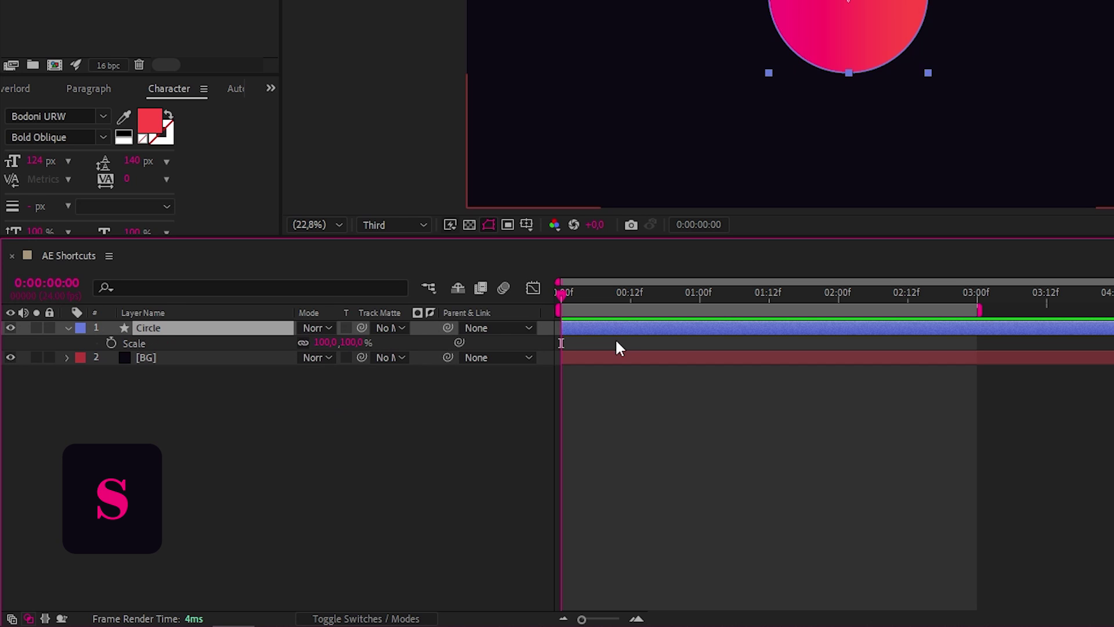
key("r")
key("t")
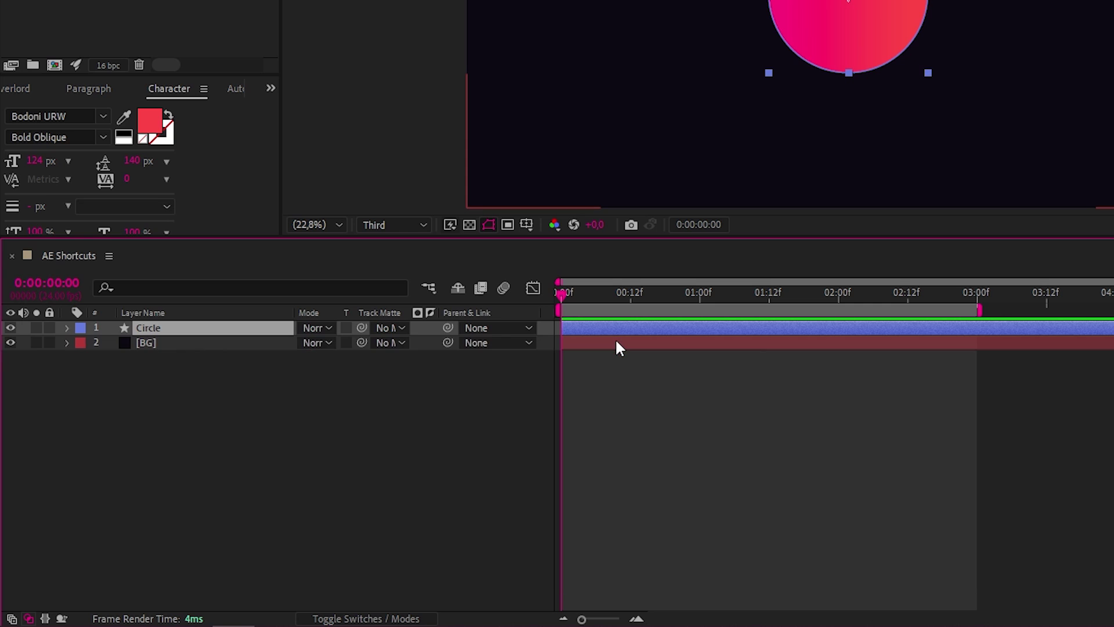
key("p")
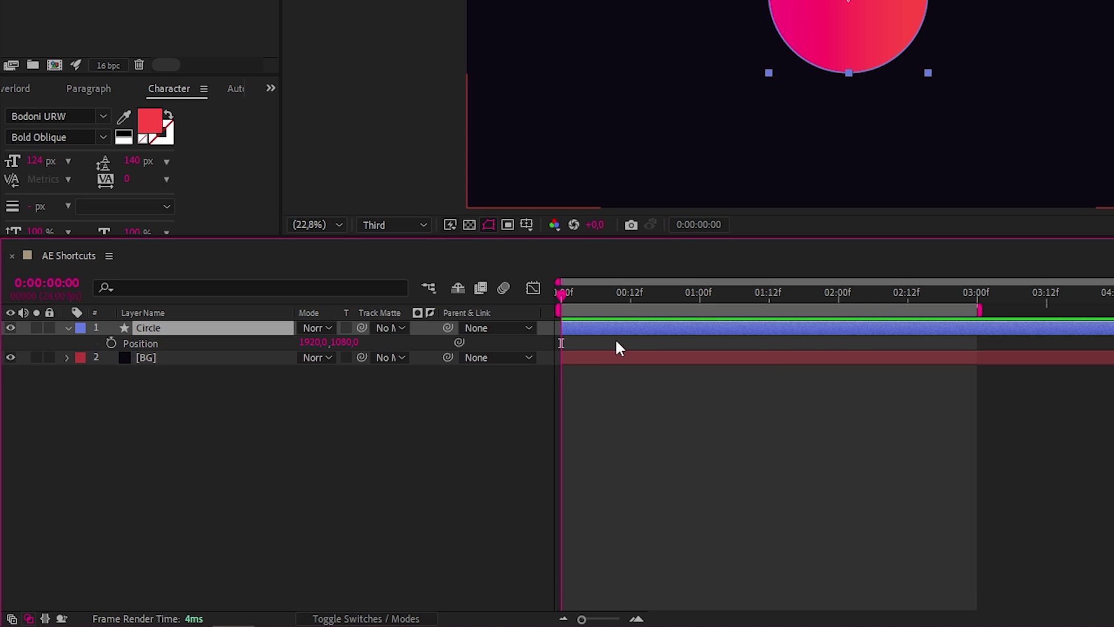
key("shift+r")
key("shift+s")
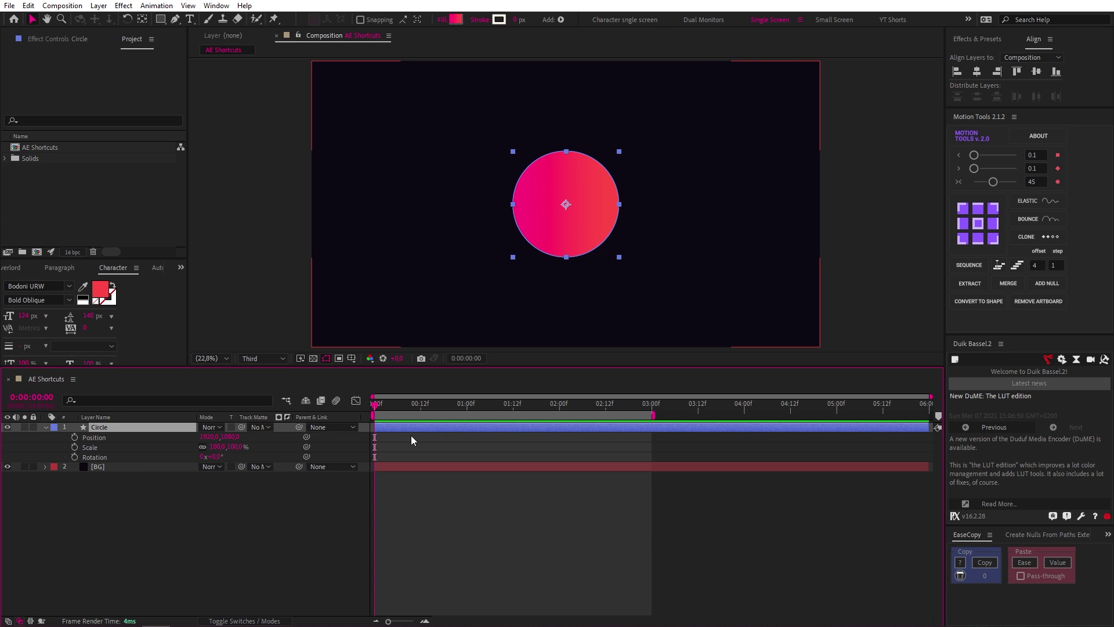
key("u")
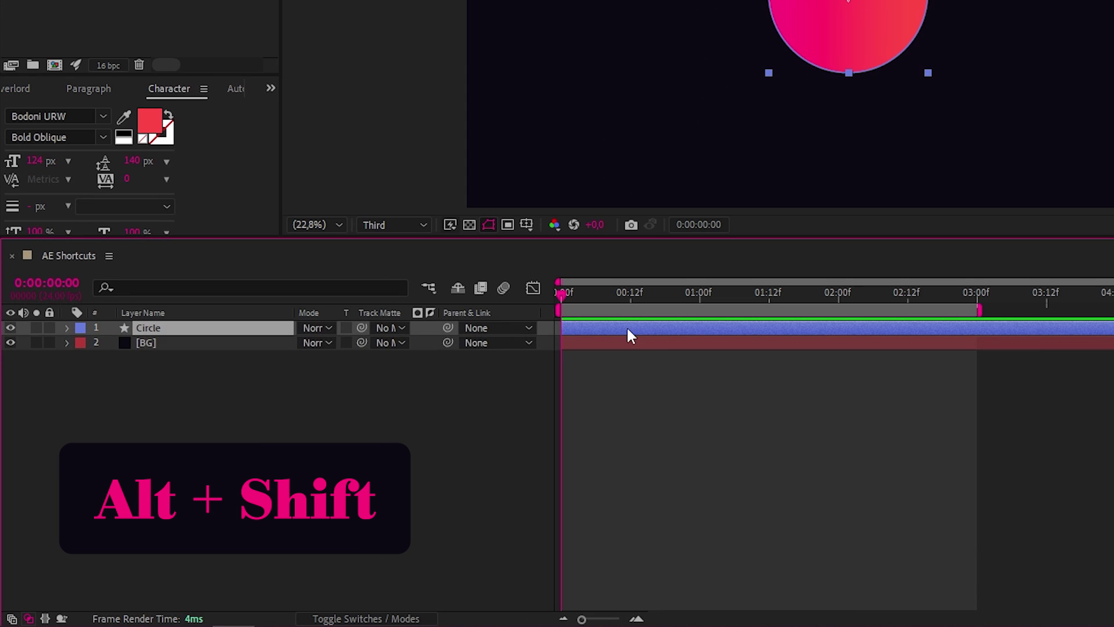
- Add Position, Rotation and Scale keyframes at 0:00:00:00 on the Circle layer, then deselect it
key("alt+shift+p")
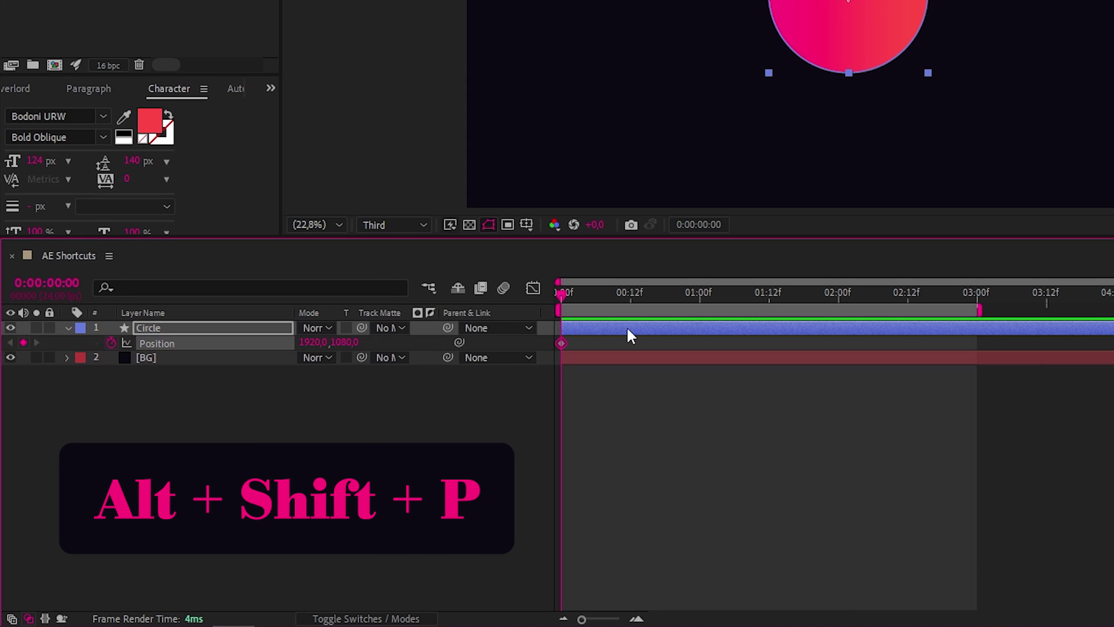
key("alt+shift+r")
key("alt+shift+s")
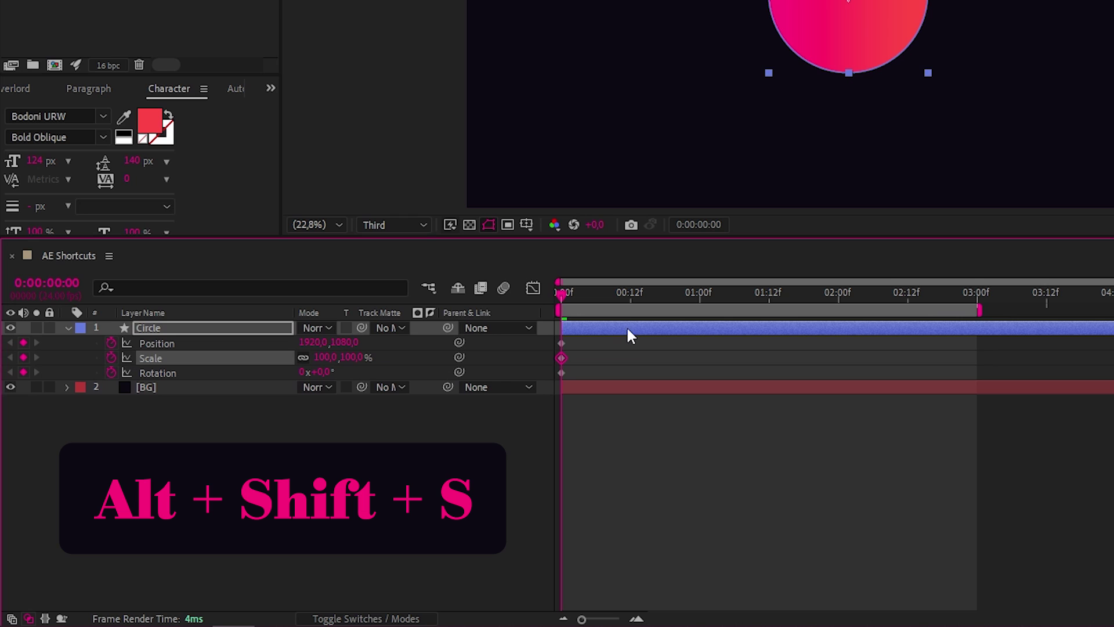
left_click(647, 350)
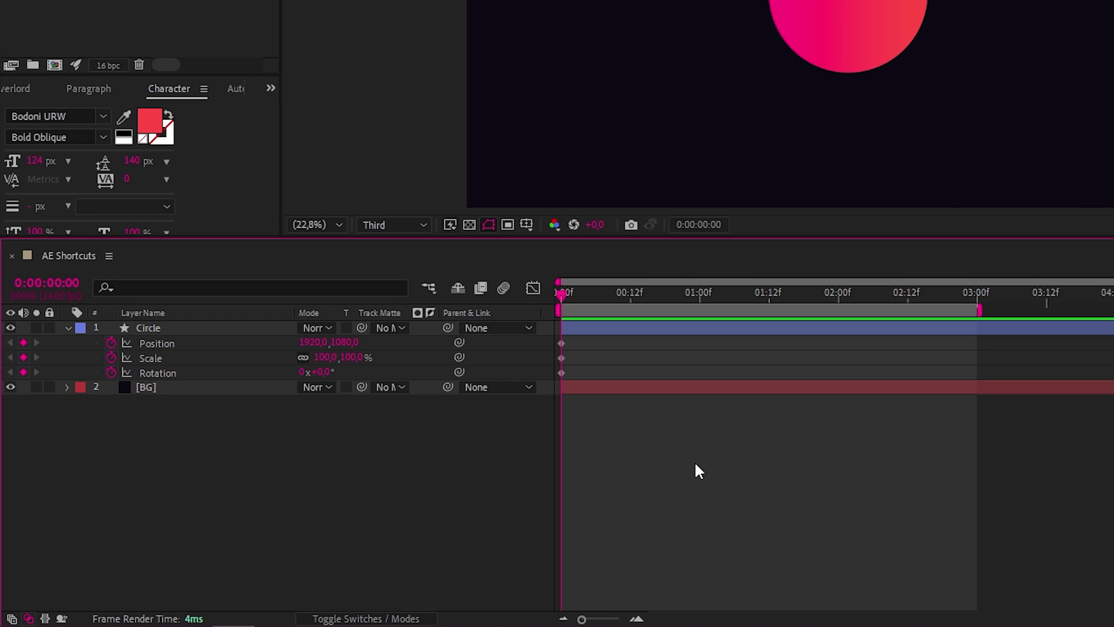
- Show the Circle layer's modified properties, then isolate just its Transform Scale property with SS
left_click(258, 328)
key("u")
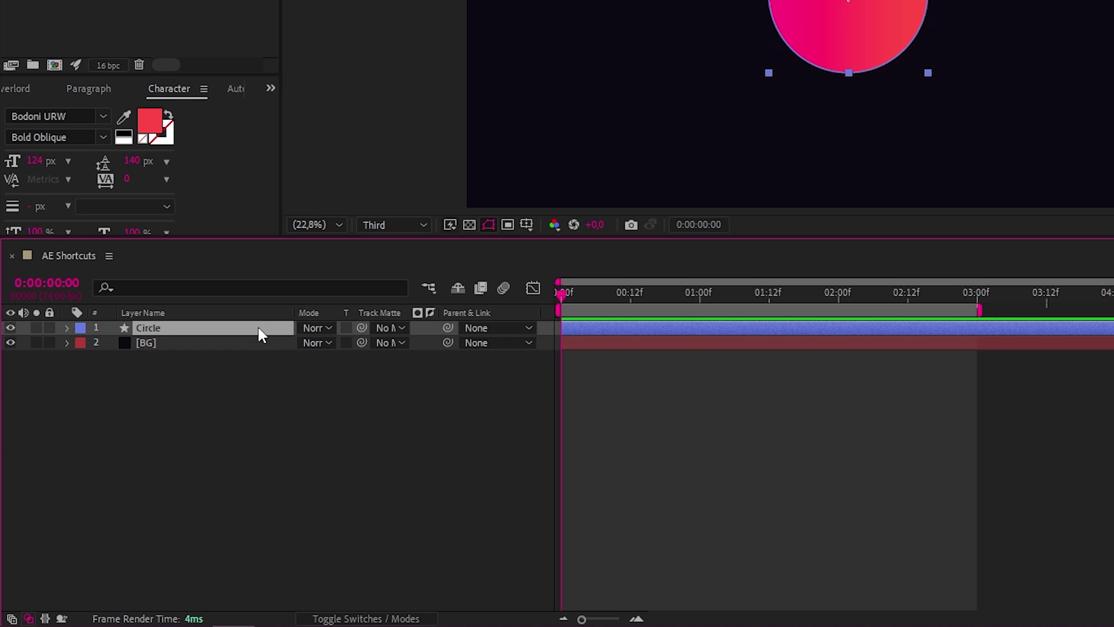
key("u")
key("u")
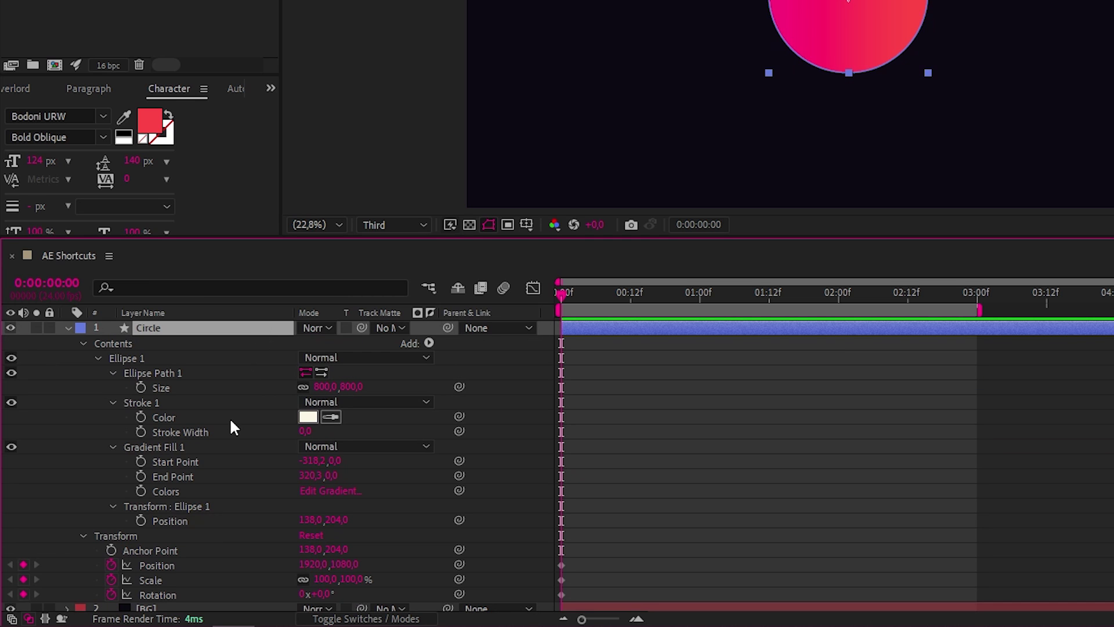
key("s")
key("s")
left_click(173, 580)
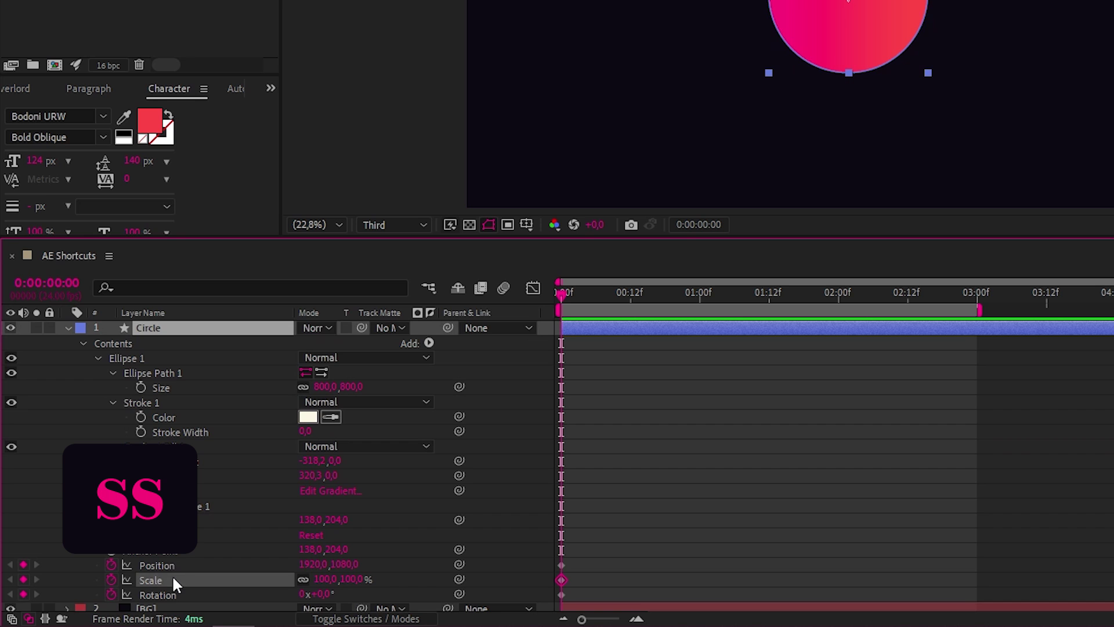
key("s")
key("s")
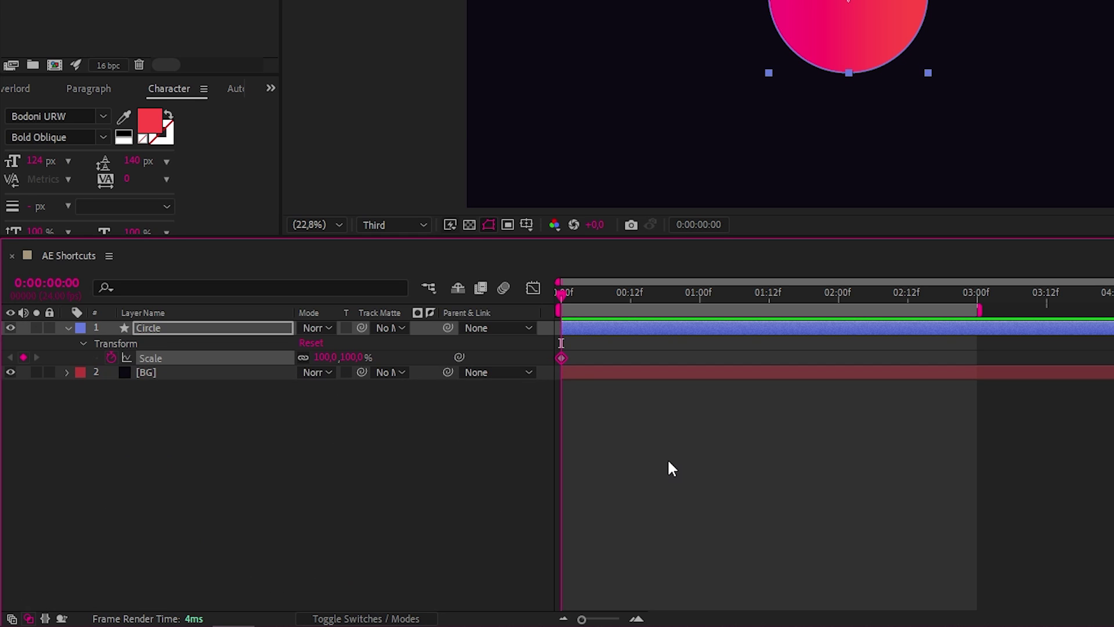
left_click(668, 458)
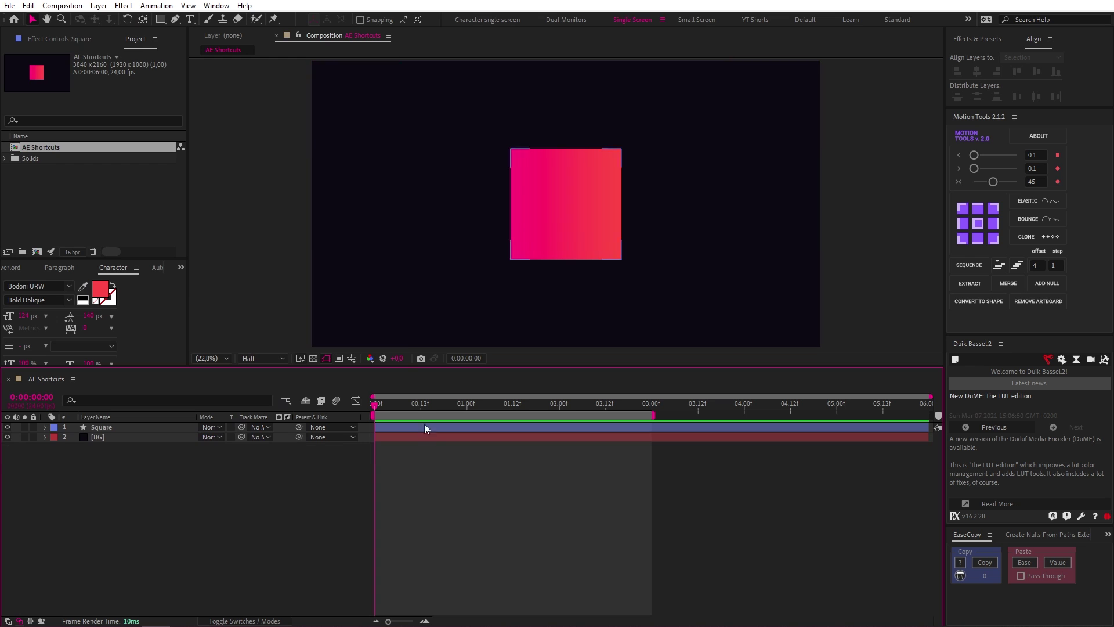
- Split the Square layer at 1:00, then undo the split
left_click_drag(374, 406, 468, 409)
left_click(471, 427)
key("ctrl+shift+d")
key("ctrl+shift+a")
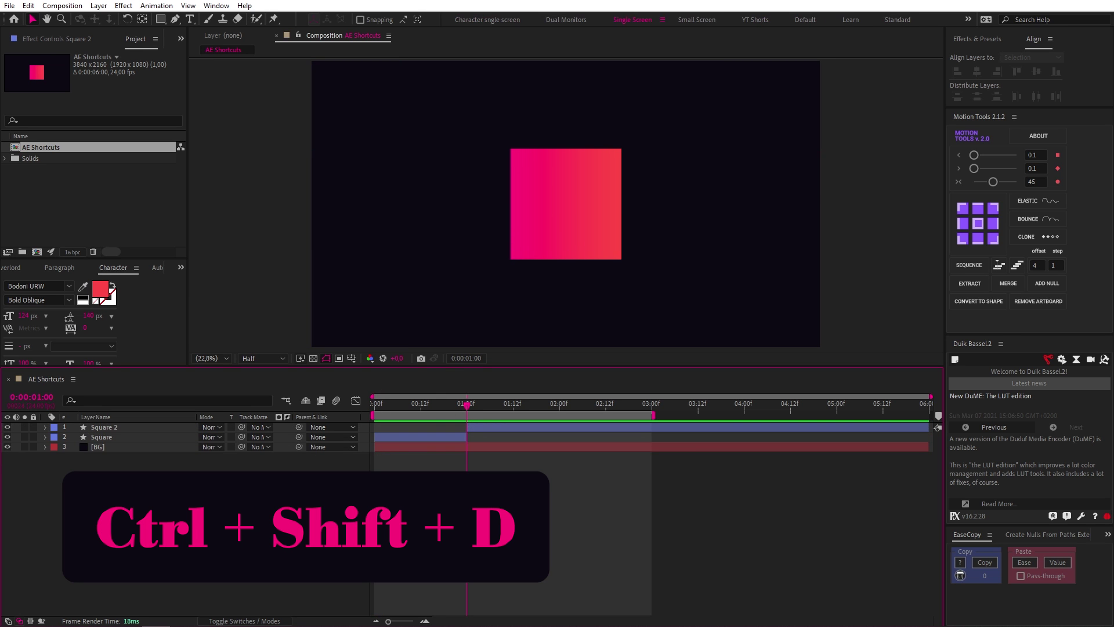
key("ctrl+z")
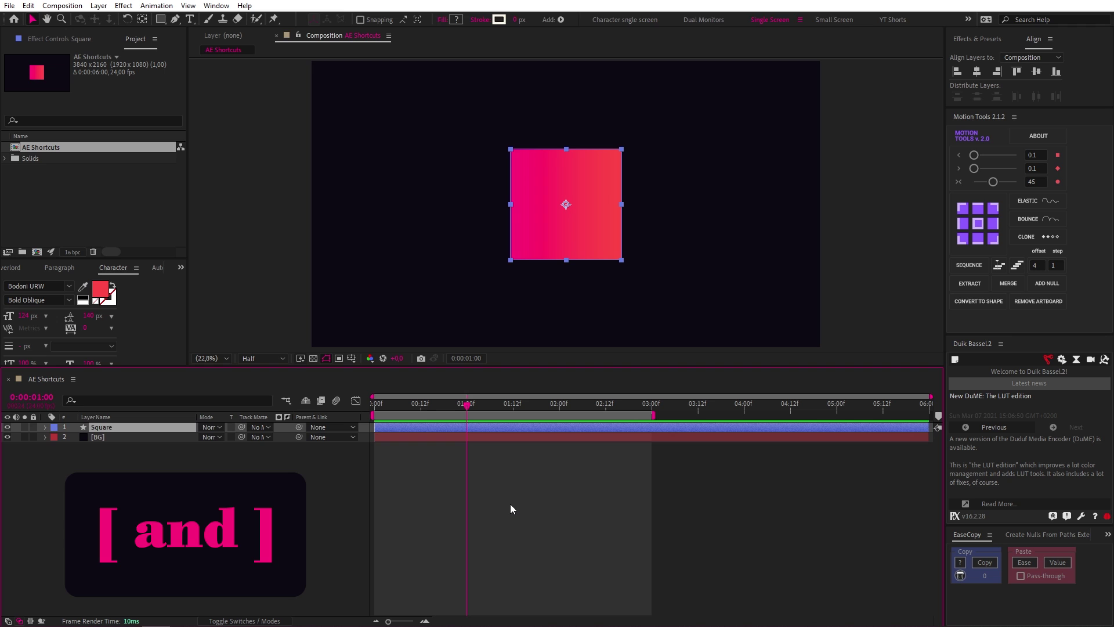
left_click(510, 503)
left_click(479, 426)
- Trim the Square layer to start at 1:00 and end at 2:00
key("alt+bracketleft")
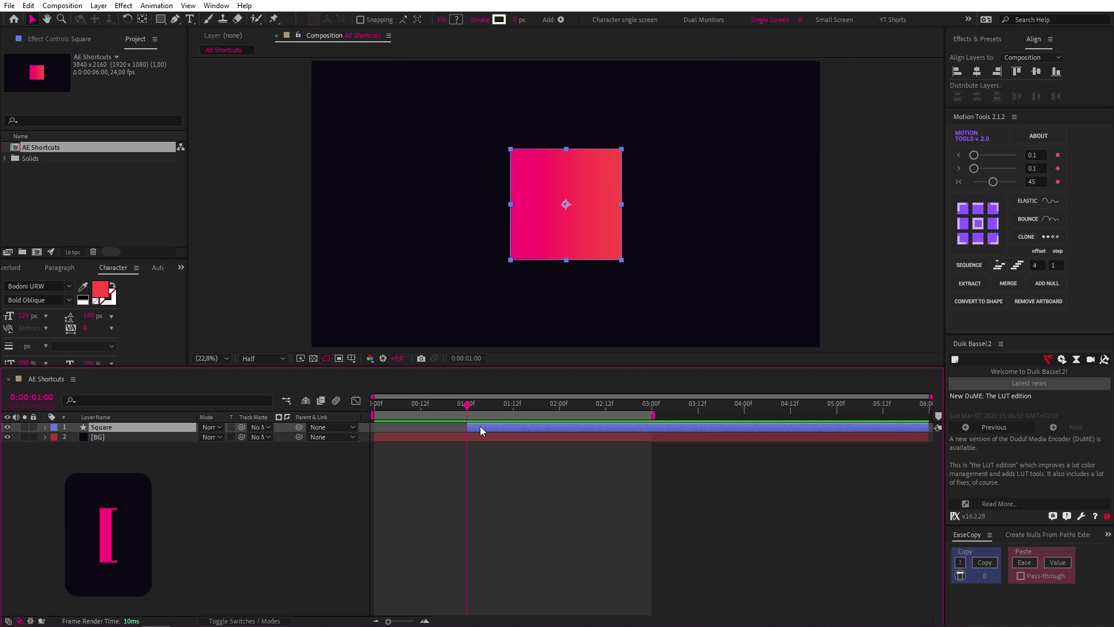
left_click(556, 406)
key("alt+bracketright")
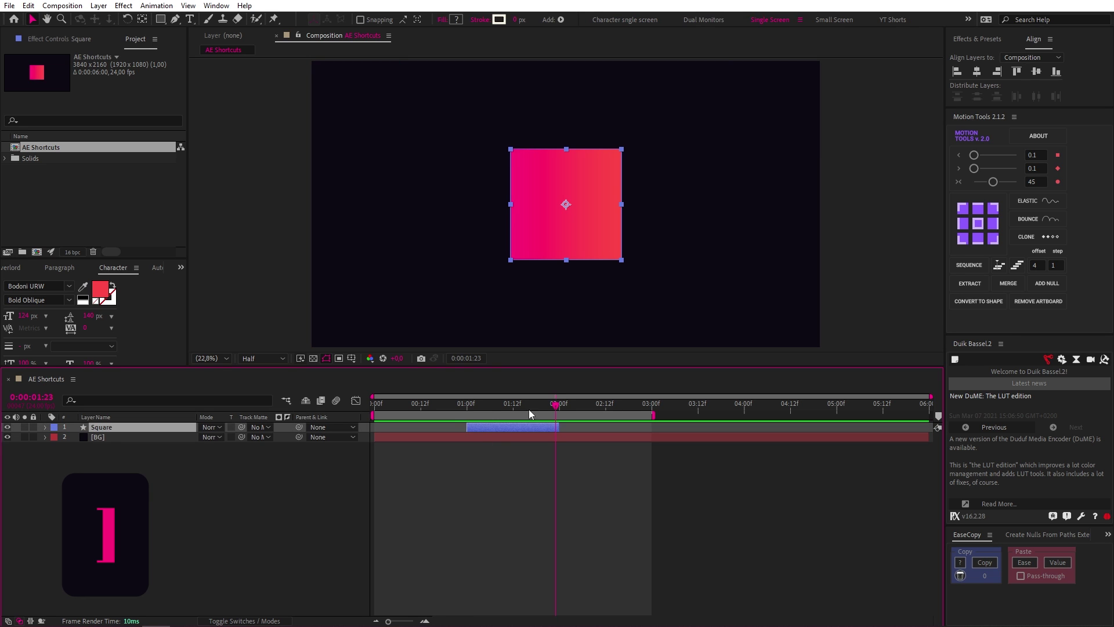
left_click_drag(528, 408, 473, 402)
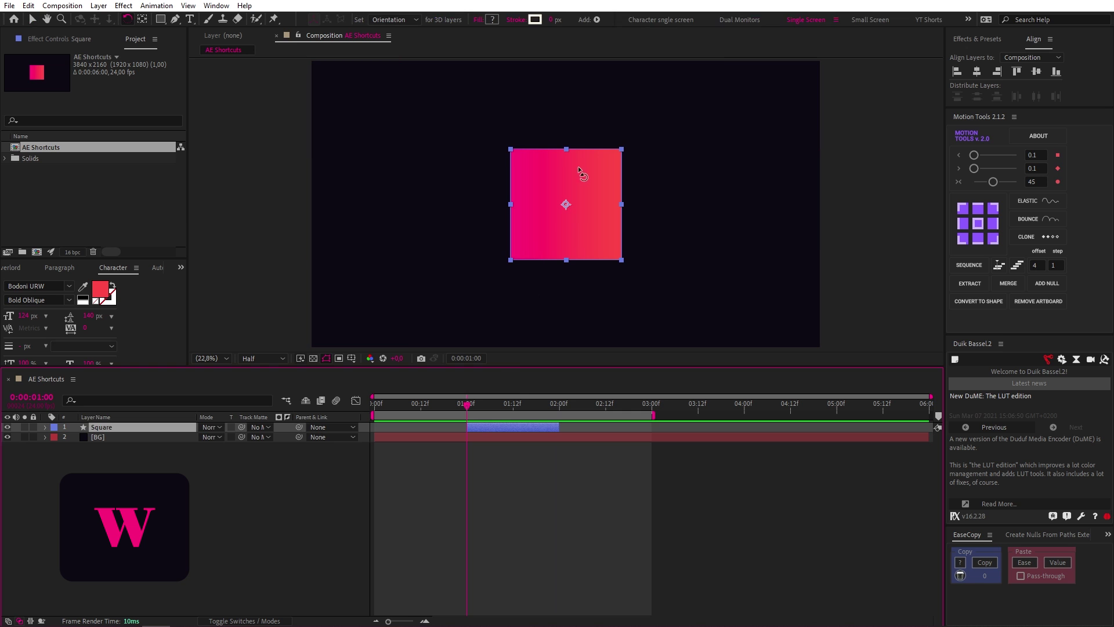
- Rotate the square in the viewer with the Rotation tool, then undo the rotation
key("w")
left_click_drag(578, 166, 530, 141)
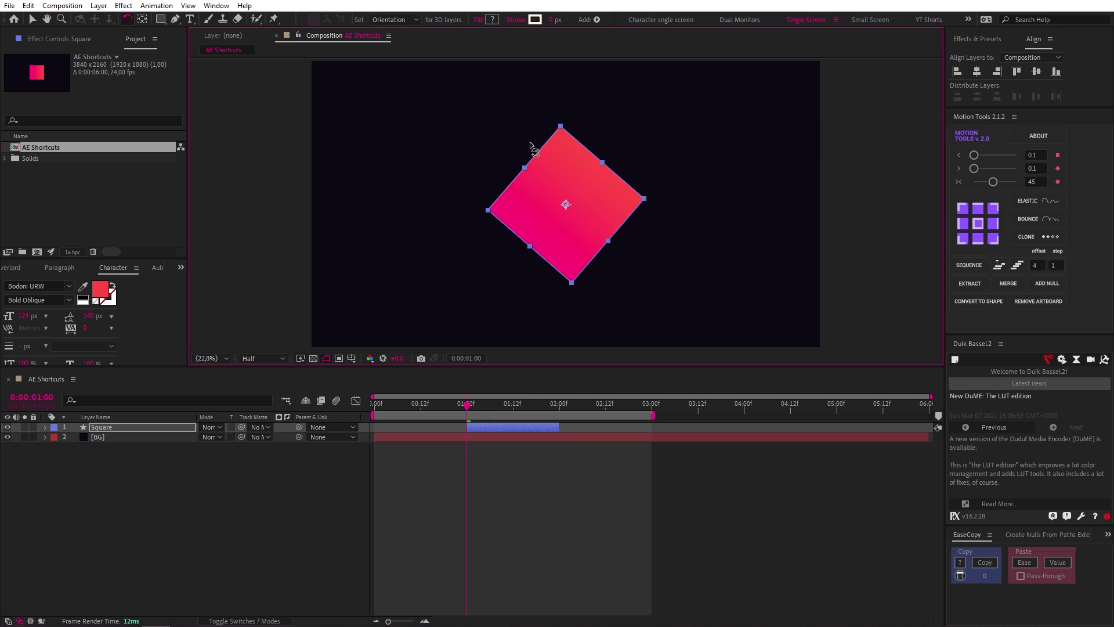
key("ctrl+z")
- Move the Square's anchor point to its bottom-left corner and reveal the layer's expressions
key("y")
left_click(493, 427)
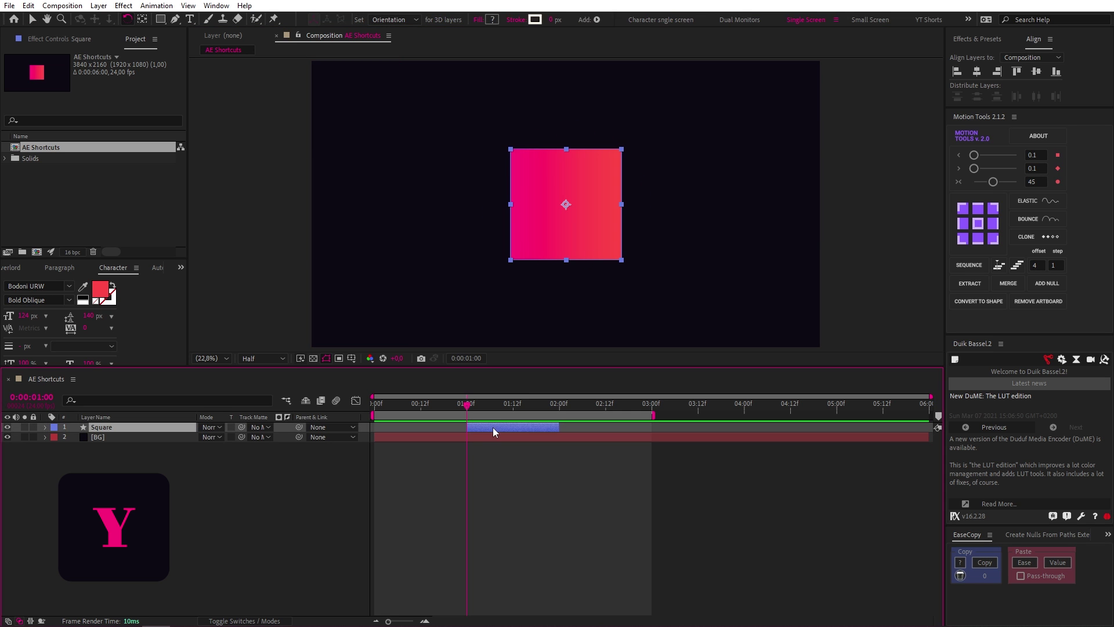
left_click(566, 206)
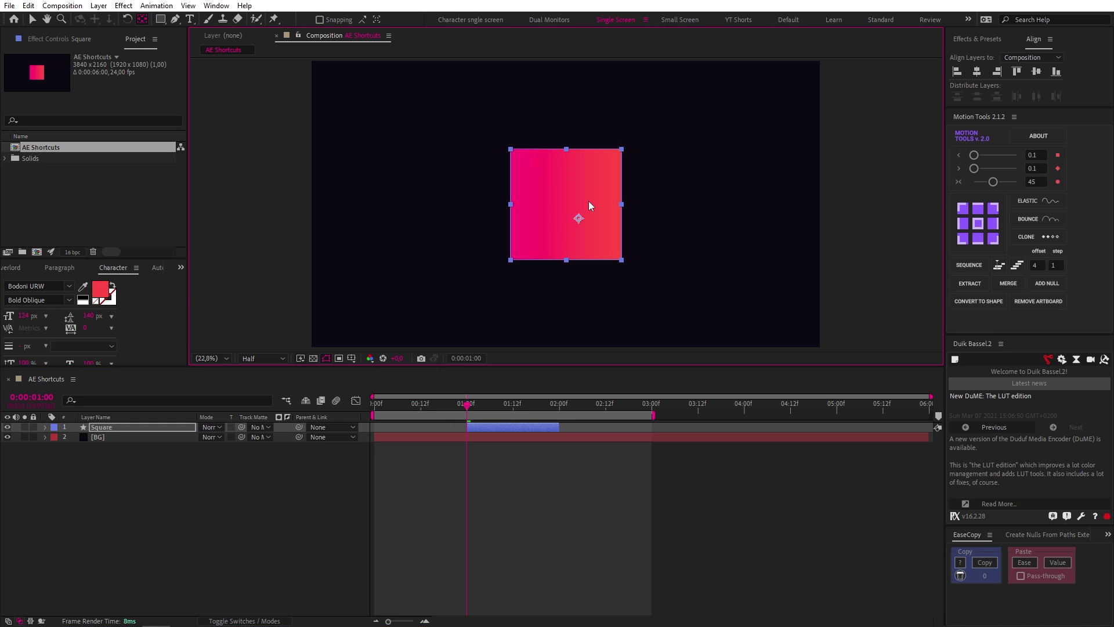
left_click_drag(538, 213, 511, 266)
left_click(479, 430)
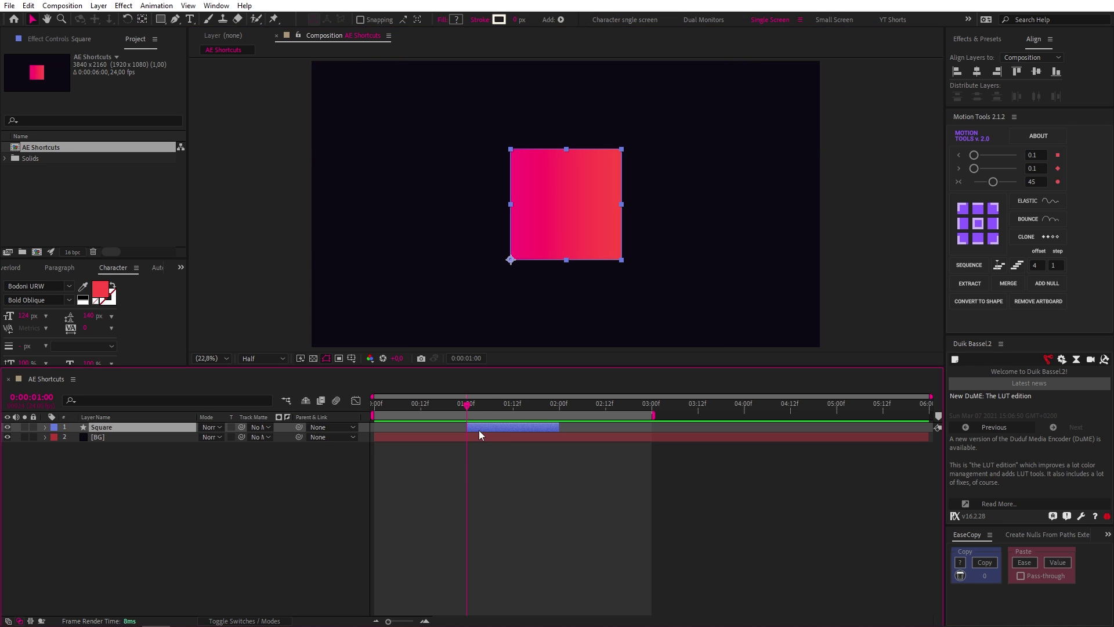
key("e")
key("e")
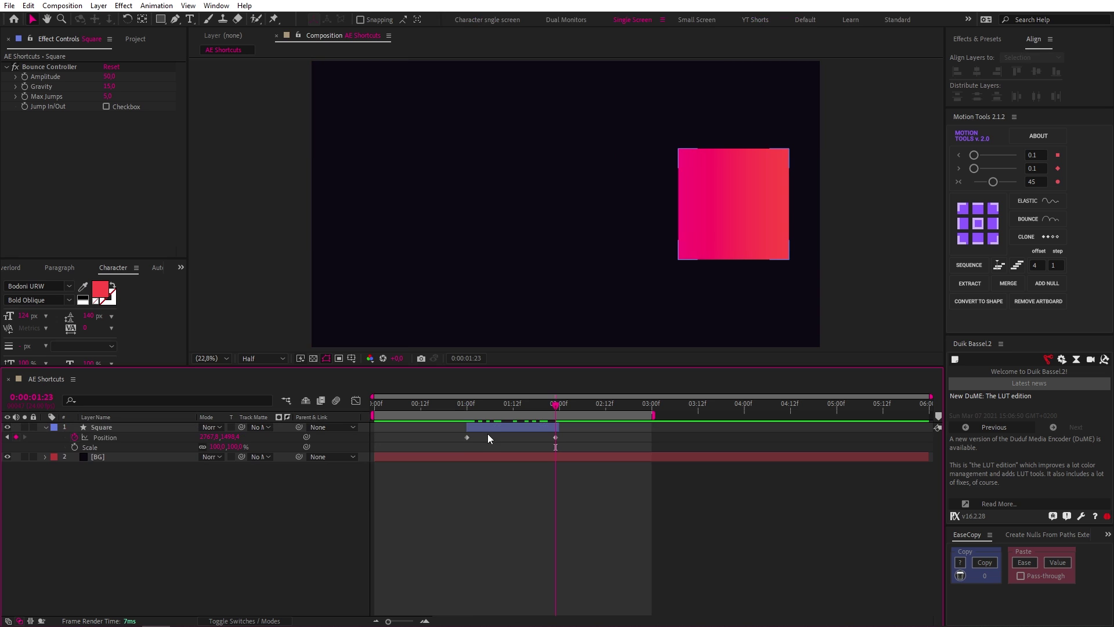
- Pull bezier handles from the Square's Position path vertex to bend it into a higher arc
left_click(467, 437)
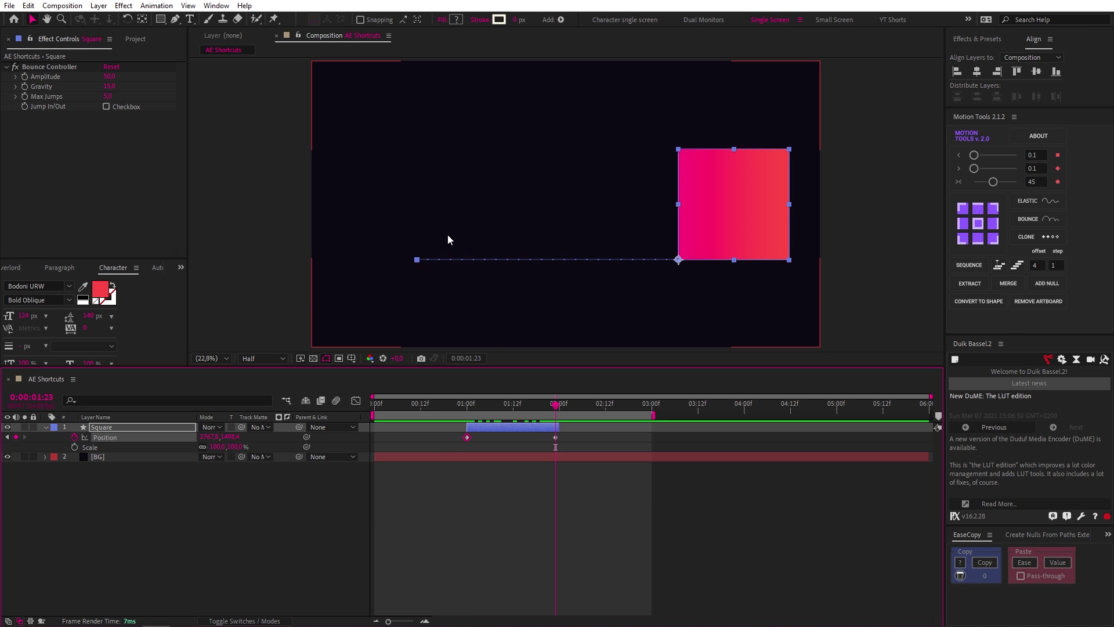
left_click_drag(417, 259, 544, 182)
left_click_drag(534, 410, 467, 433)
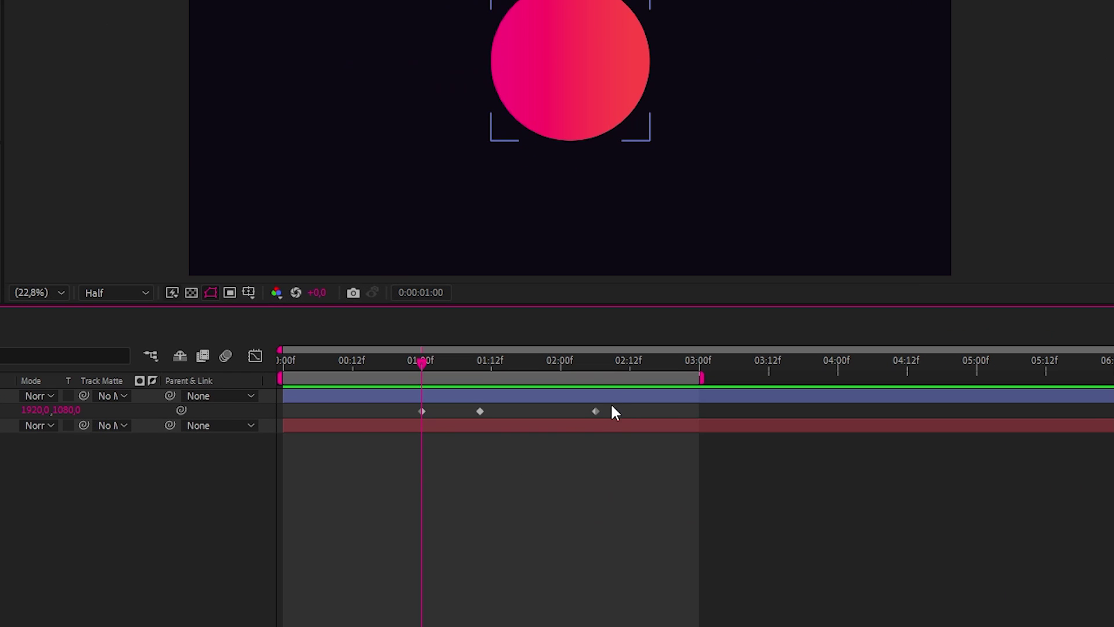
- Apply Easy Ease to the middle Position keyframe, then cycle it through linear and auto-bezier interpolation
left_click_drag(564, 407, 471, 421)
key("F9")
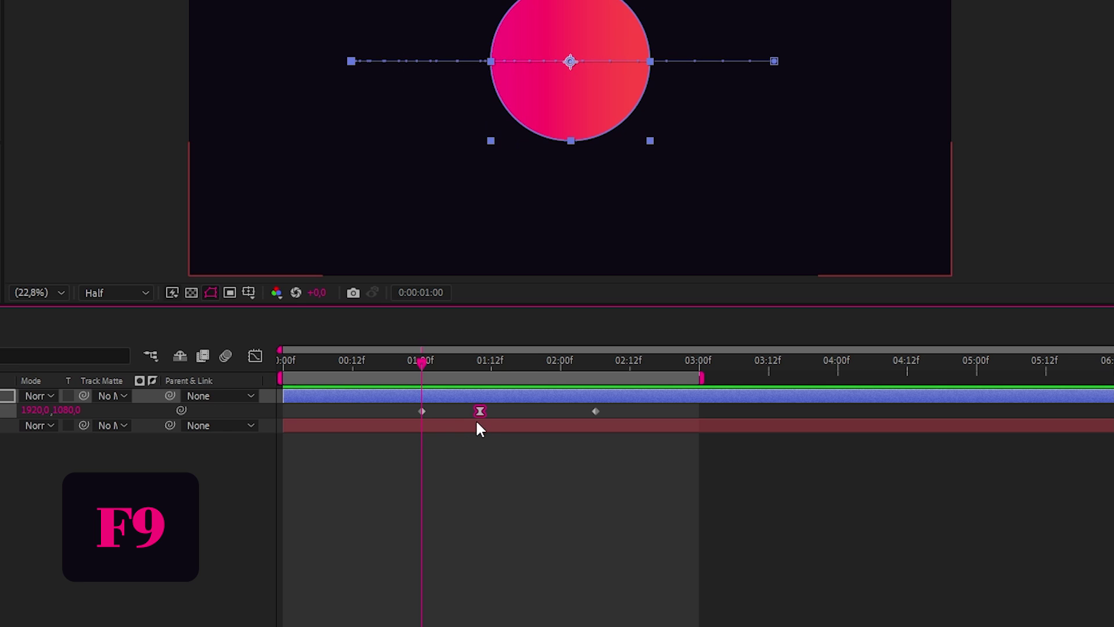
key("ctrl")
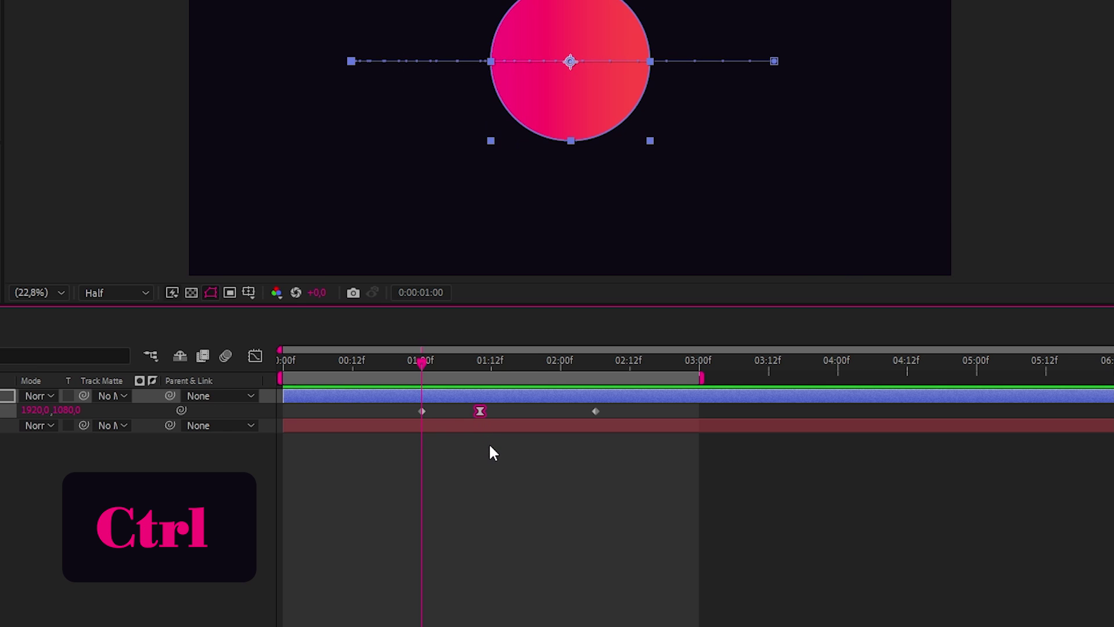
left_click(480, 409, "ctrl")
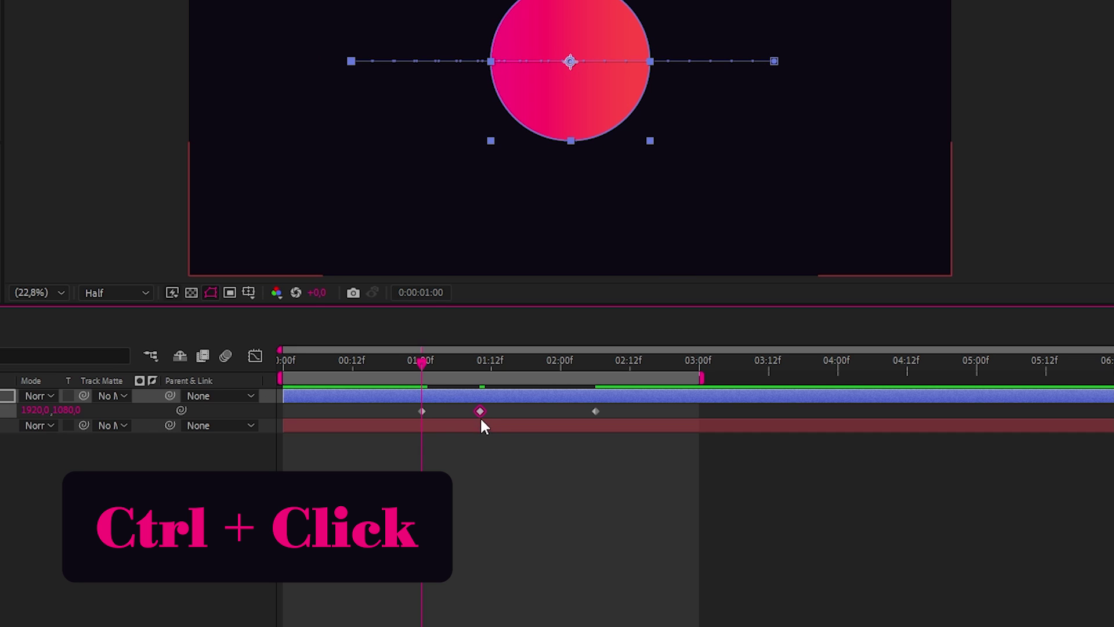
left_click(480, 411, "ctrl")
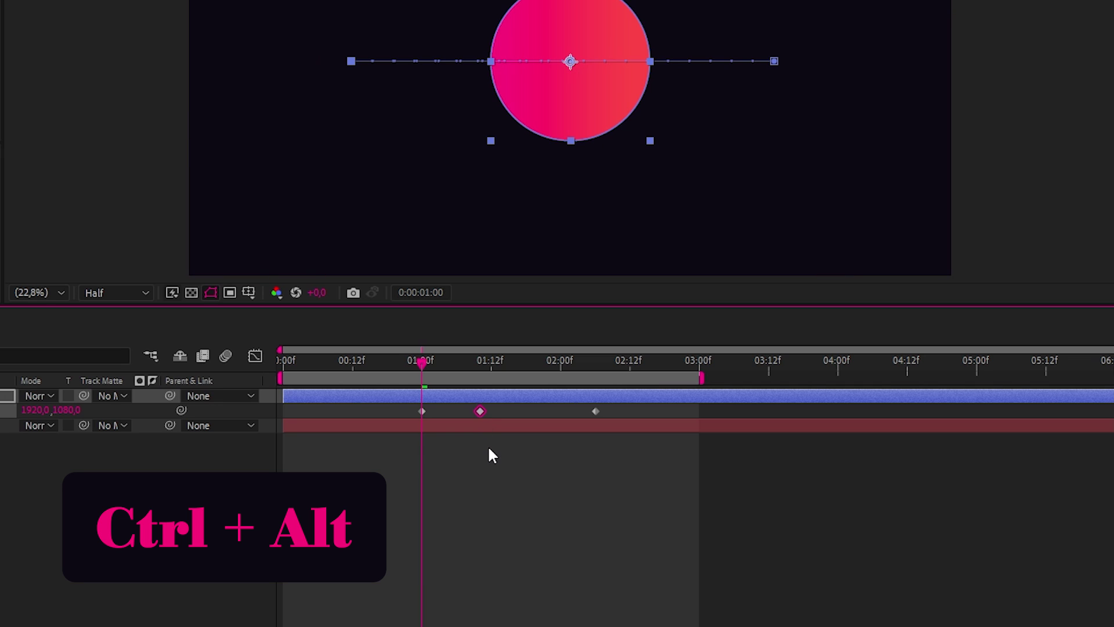
left_click(480, 411, "ctrl+alt")
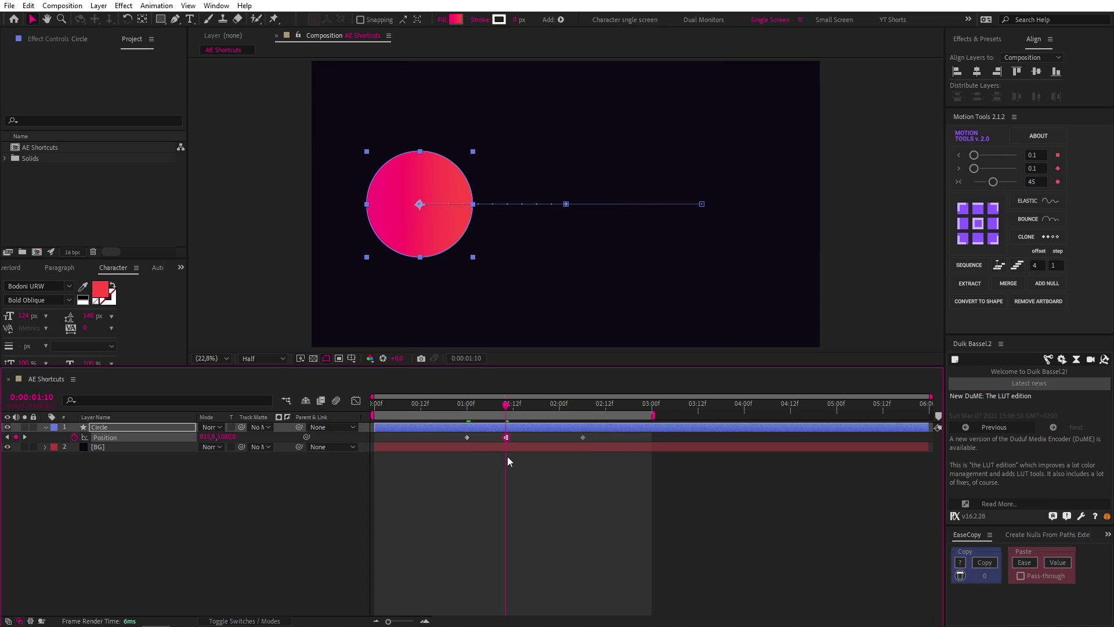
- Step back and forth between the Circle's keyframes with J and K, ending on the 01:00 keyframe
key("k")
key("j")
key("j")
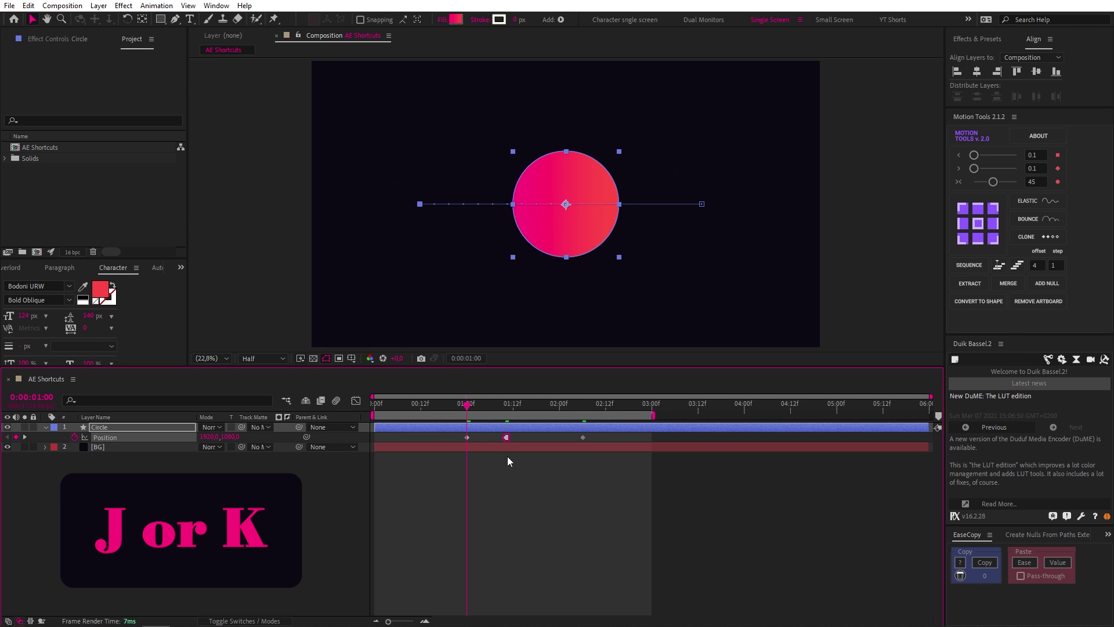
key("k")
key("k")
key("j")
key("j")
key("k")
key("k")
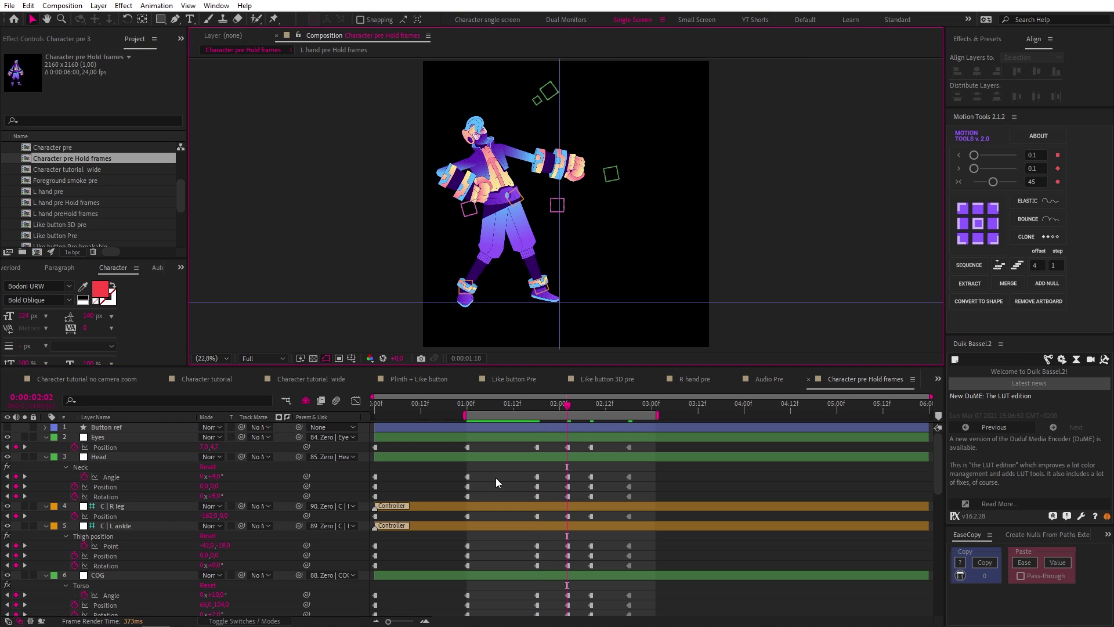
key("j")
key("k")
key("j")
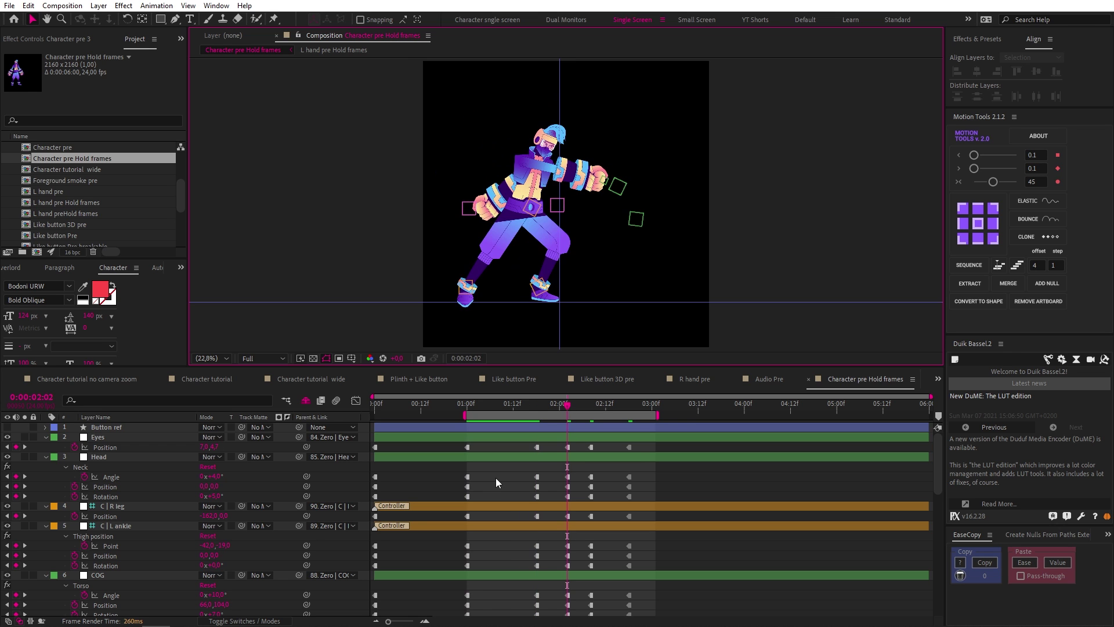
key("k")
key("j")
key("k")
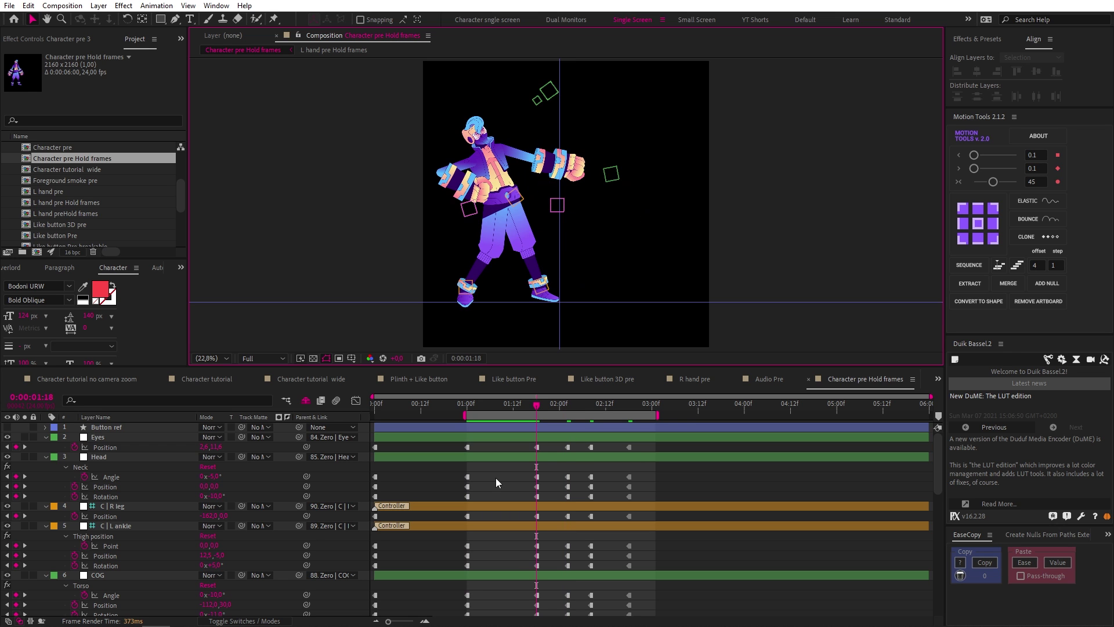
key("j")
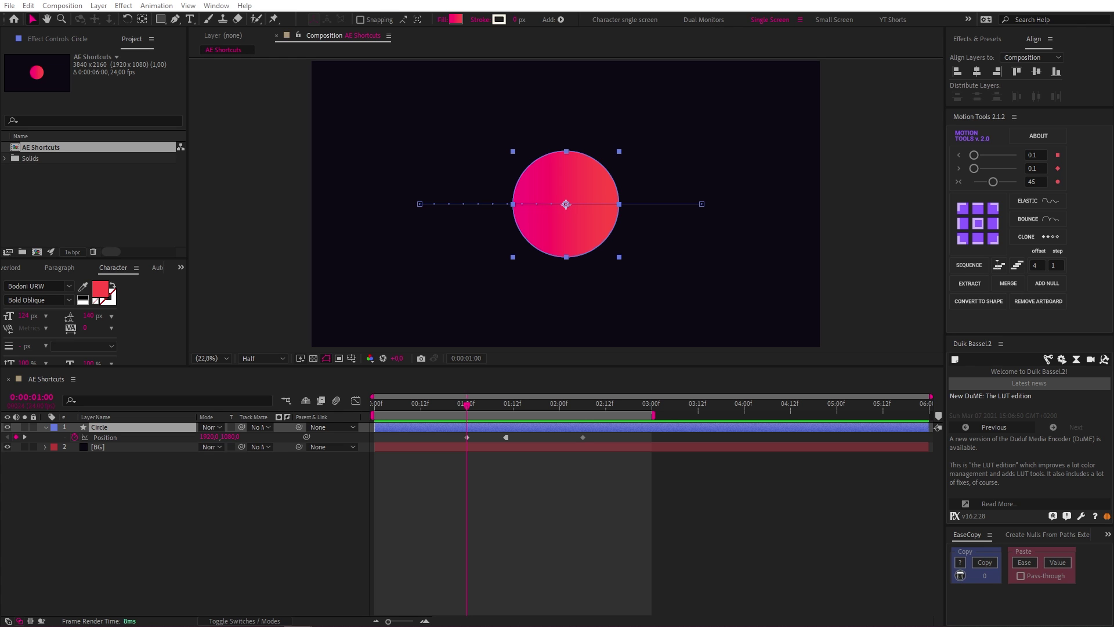
left_click(506, 409)
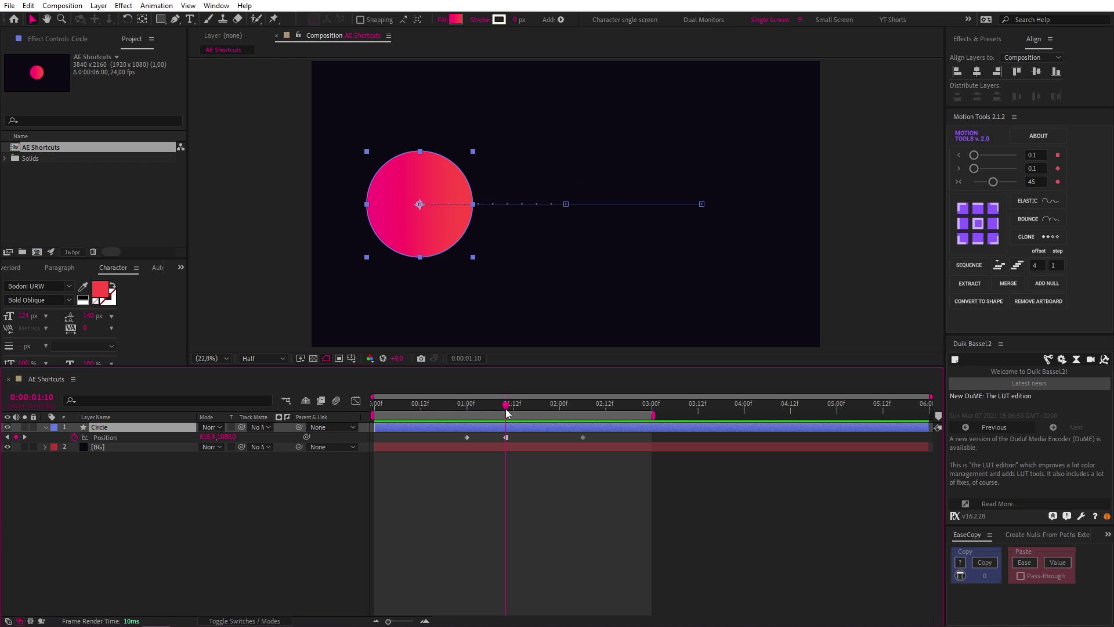
key("ctrl+Left")
key("ctrl+Left")
key("ctrl+Left")
key("ctrl+Left")
key("ctrl+Left")
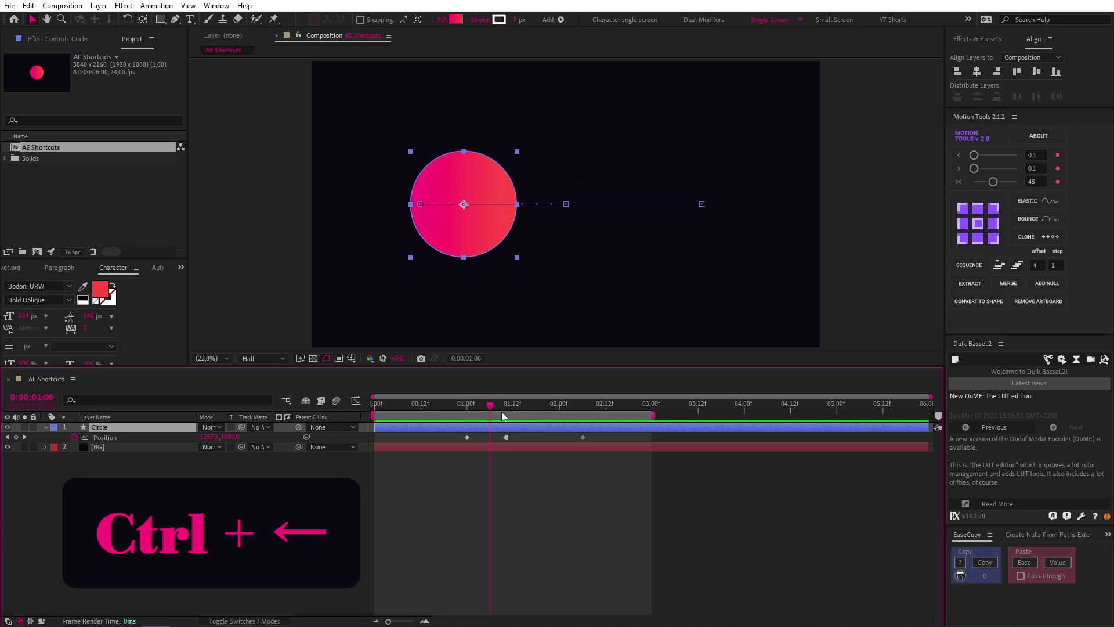
key("ctrl+Right")
key("ctrl+Right")
key("ctrl+Right")
key("ctrl+Right")
key("ctrl+Right")
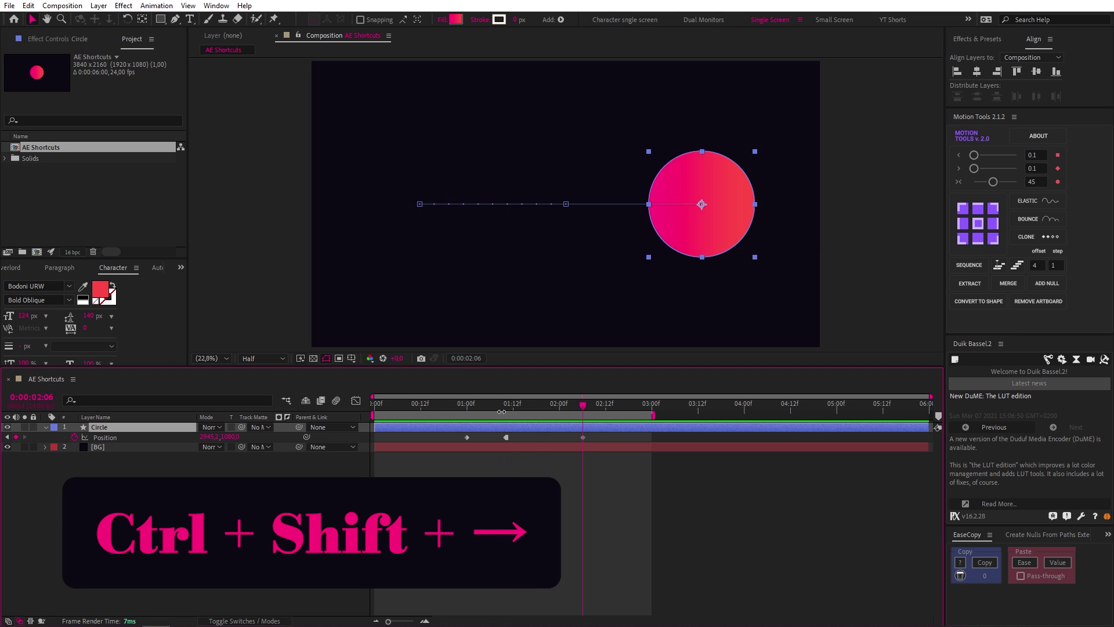
key("ctrl+shift+Left")
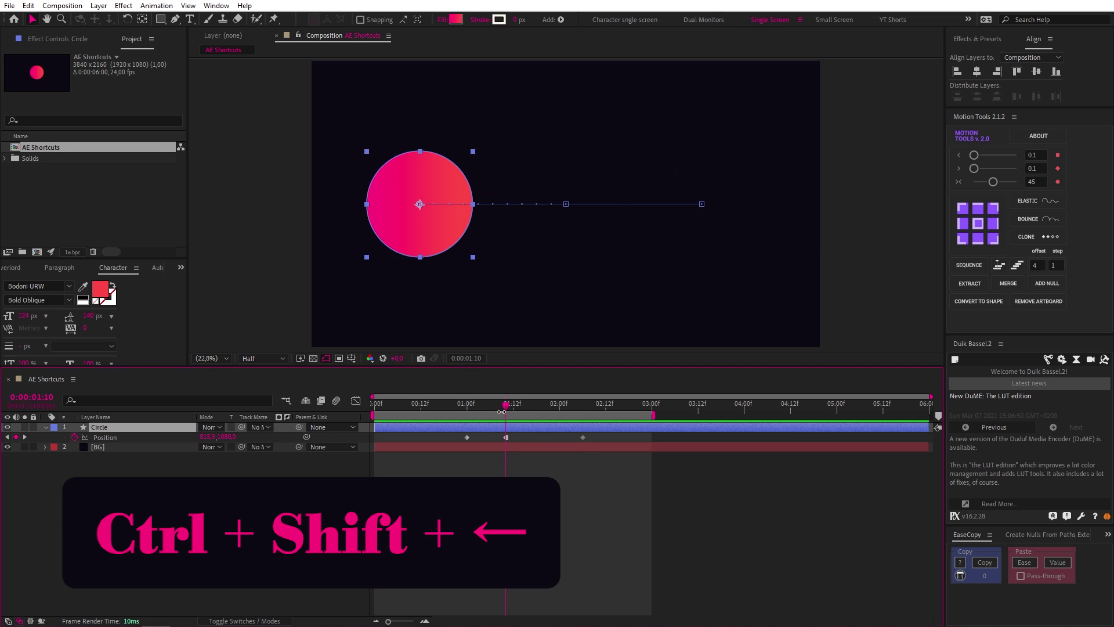
key("ctrl+shift+Left")
key("ctrl+shift+Right")
key("ctrl+shift+Right")
key("ctrl+shift+Right")
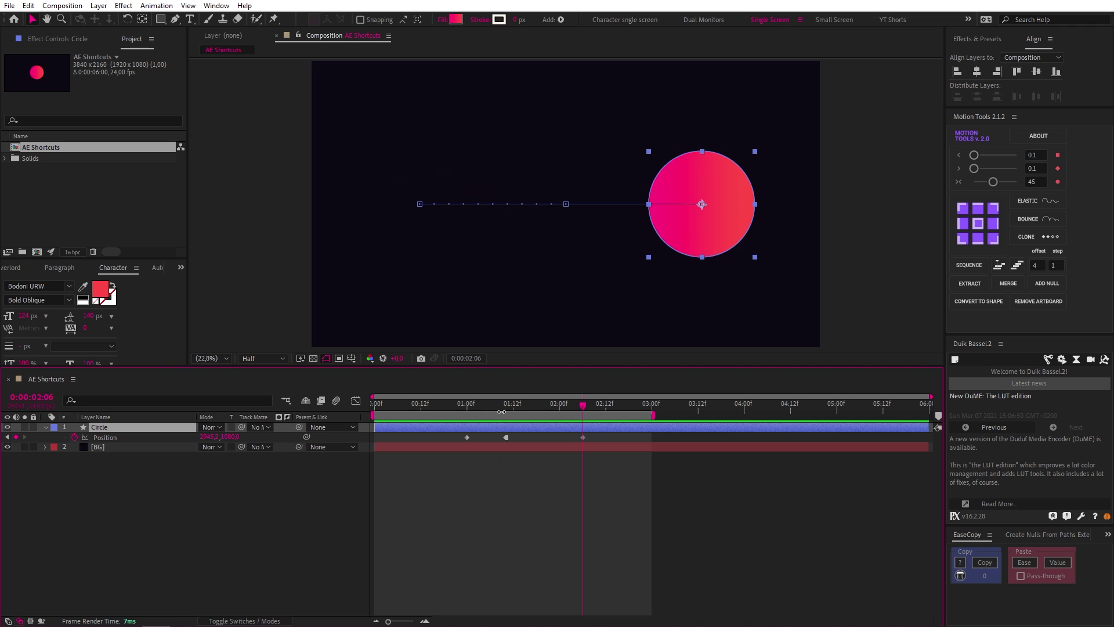
left_click_drag(502, 406, 471, 408)
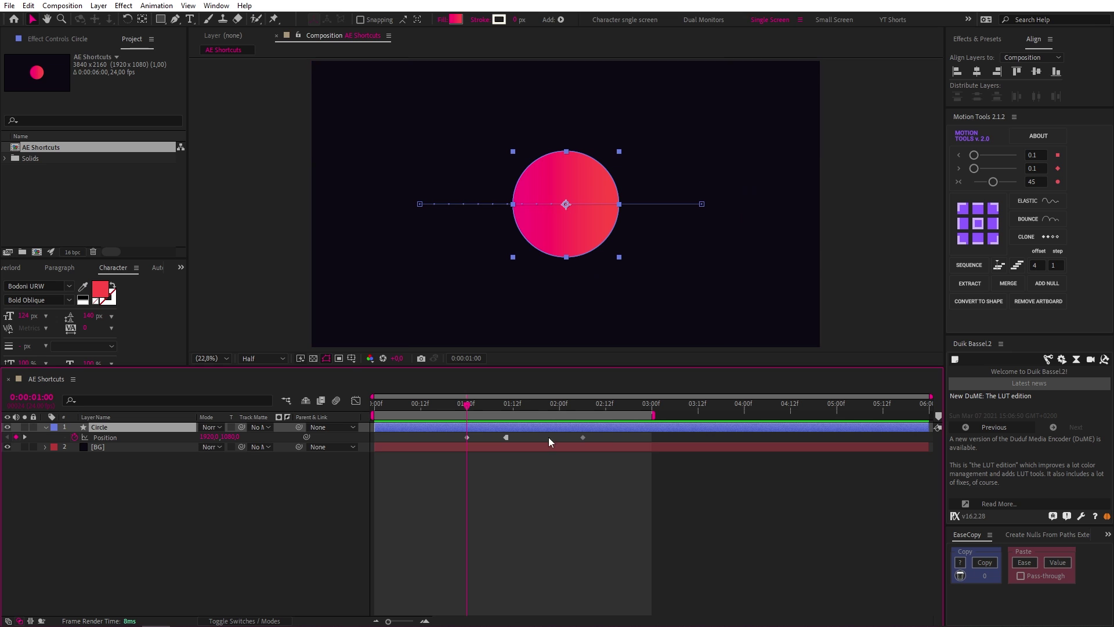
left_click_drag(626, 435, 418, 444)
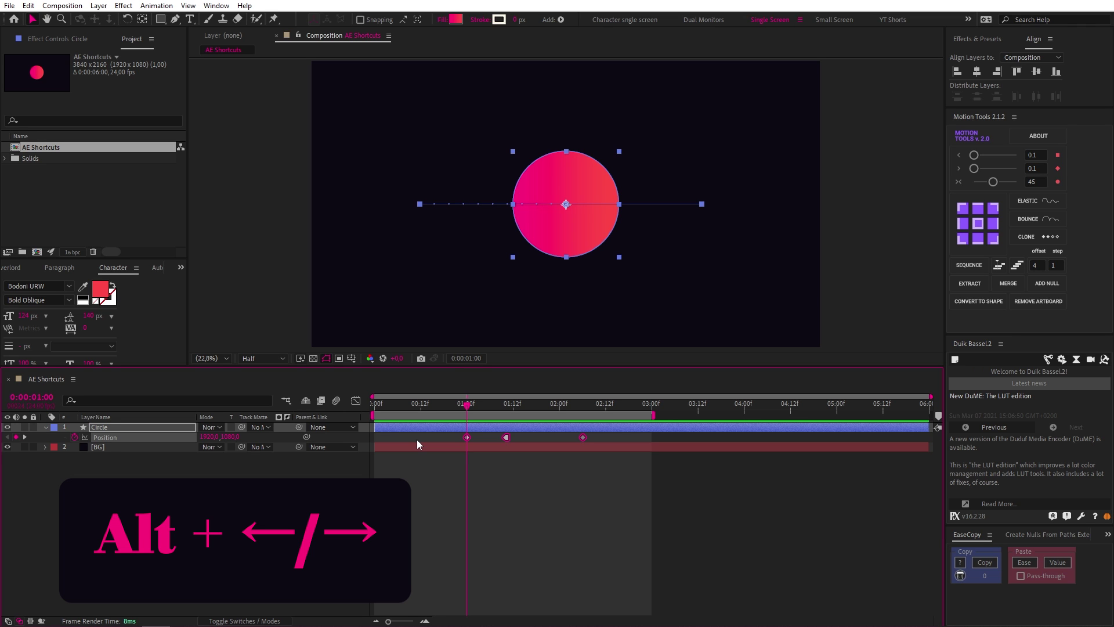
key("alt+Left")
key("alt+Left")
key("alt+Left")
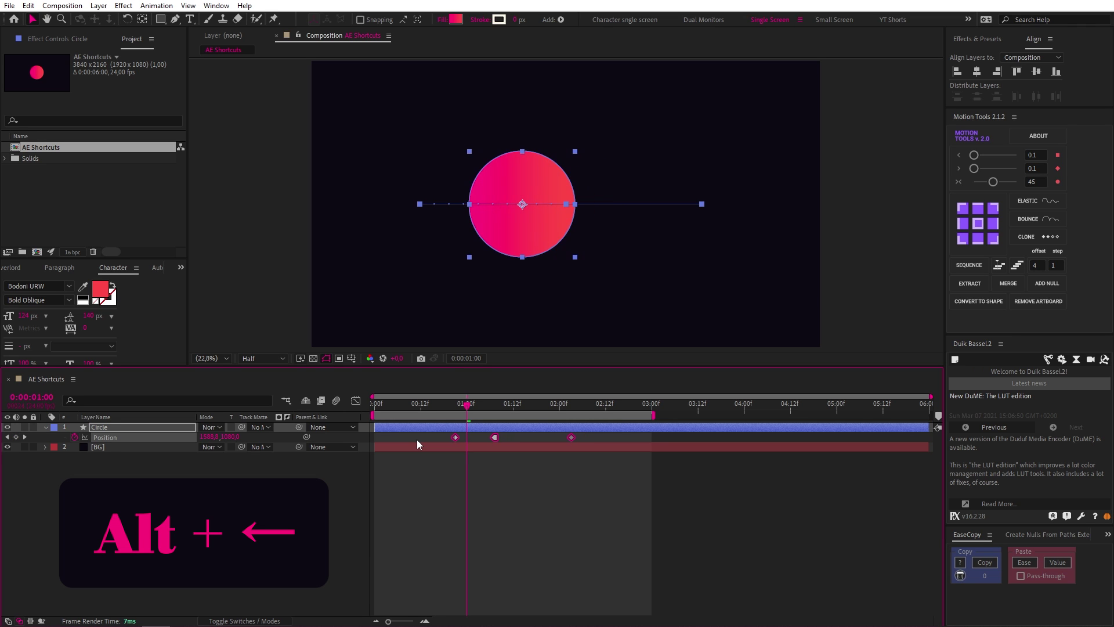
key("alt+Right")
key("alt+Right")
key("alt+Right")
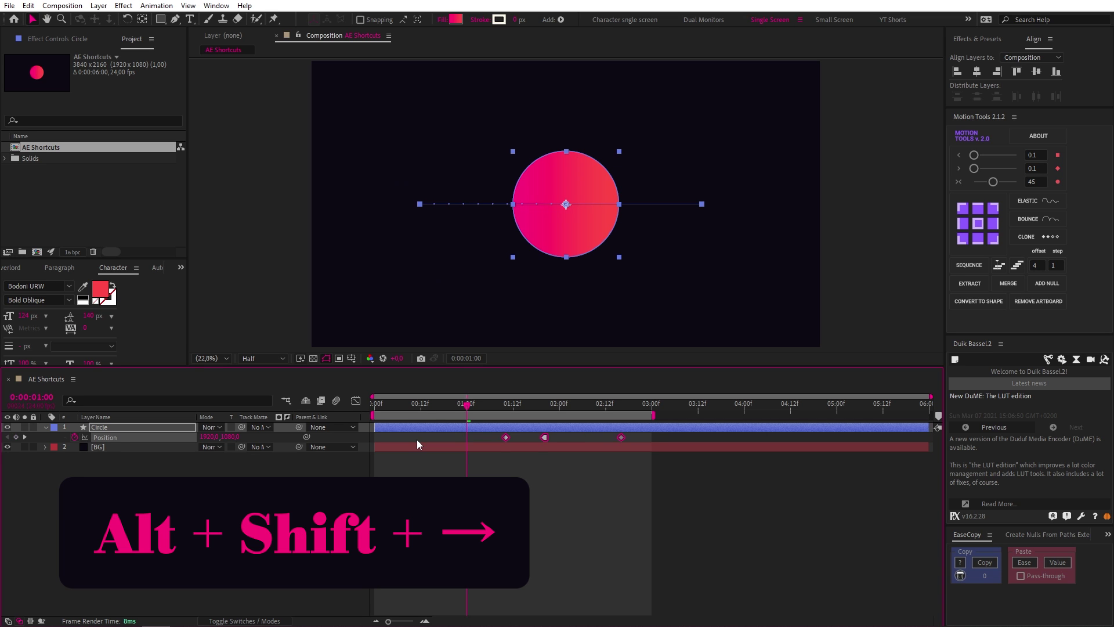
key("alt+shift+Right")
key("alt+shift+Right")
key("alt+shift+Left")
key("alt+shift+Left")
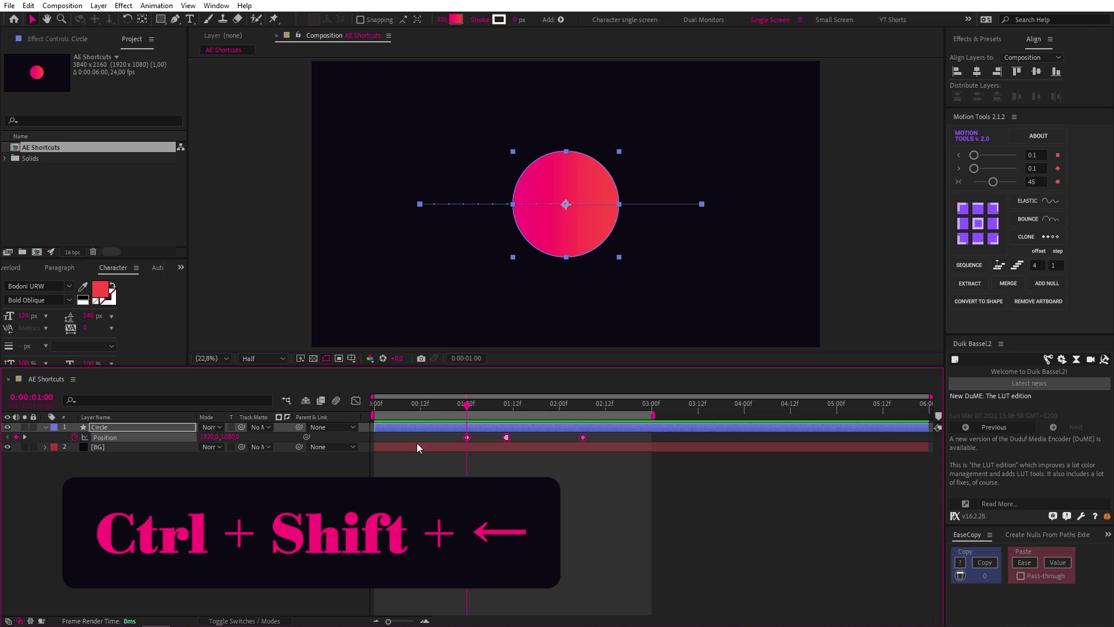
left_click(493, 492)
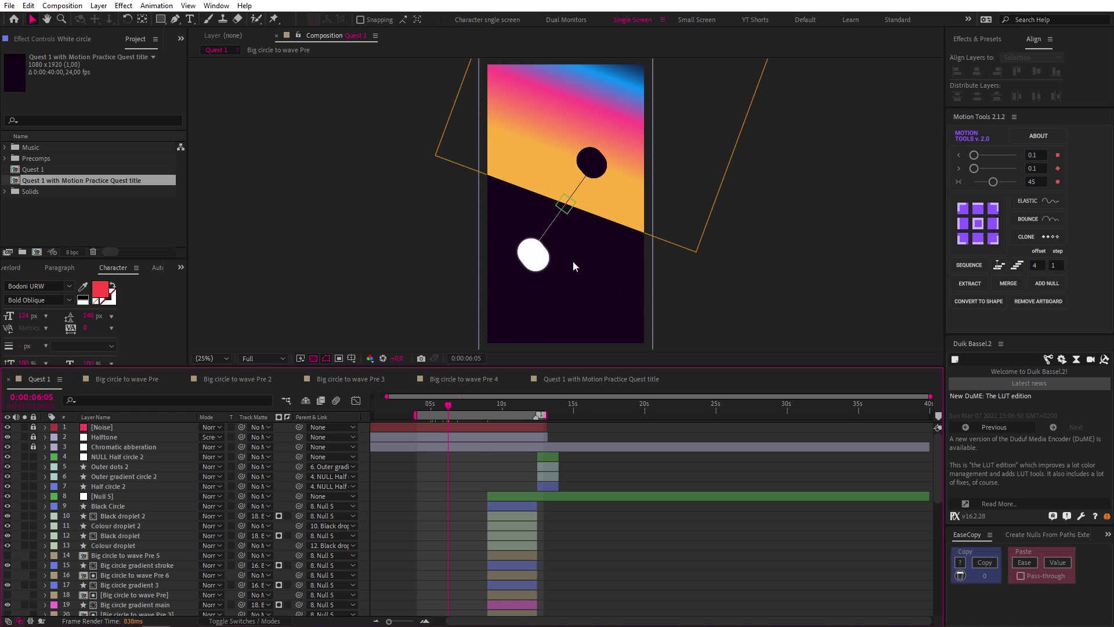
- Select the black circle in Quest 1 and scroll the timeline to its Black Circle layer
left_click(594, 170)
key("x")
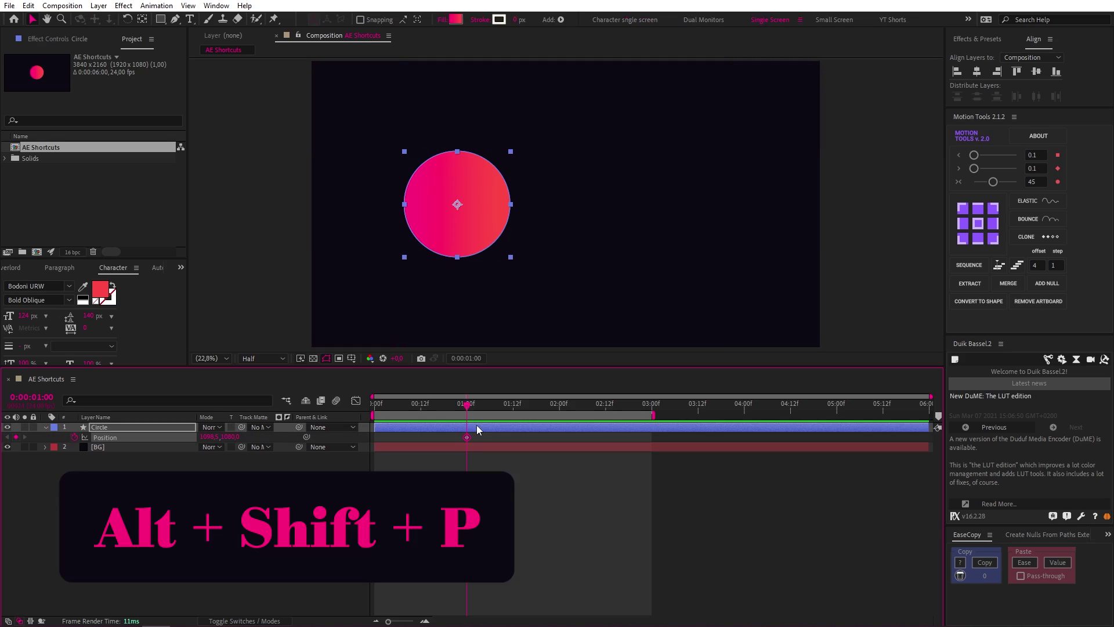
- Key the circle's Position at 01:00 and 01:20, curve the path rightward, and ease both keyframes
key("ctrl+shift+Right")
key("ctrl+shift+Right")
key("alt+shift+p")
key("shift+Right")
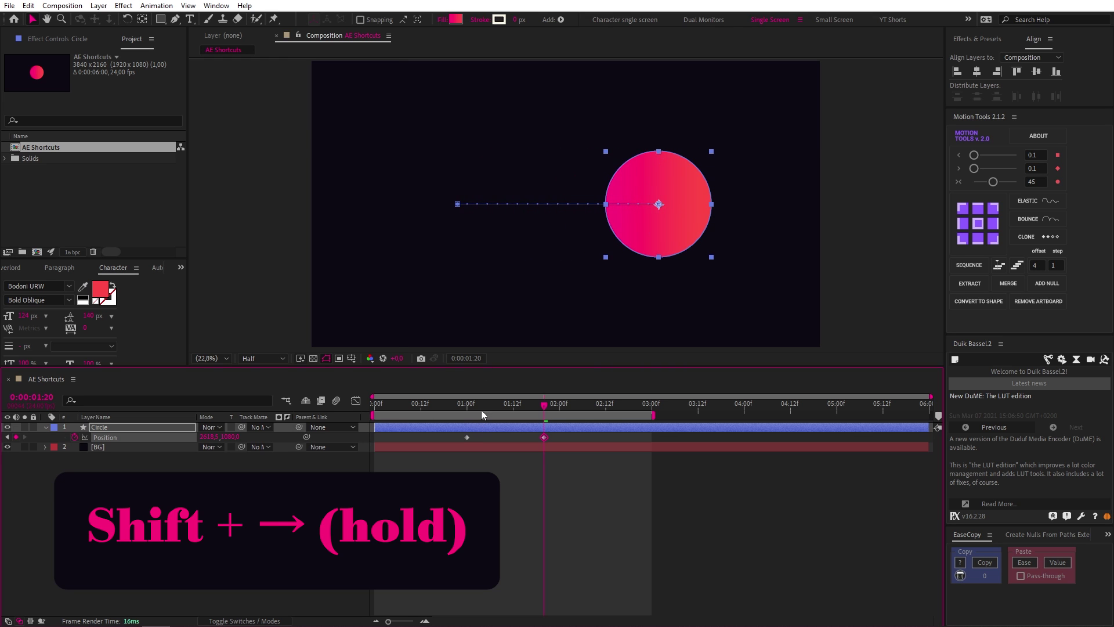
left_click_drag(457, 204, 570, 151)
left_click_drag(575, 440, 440, 444)
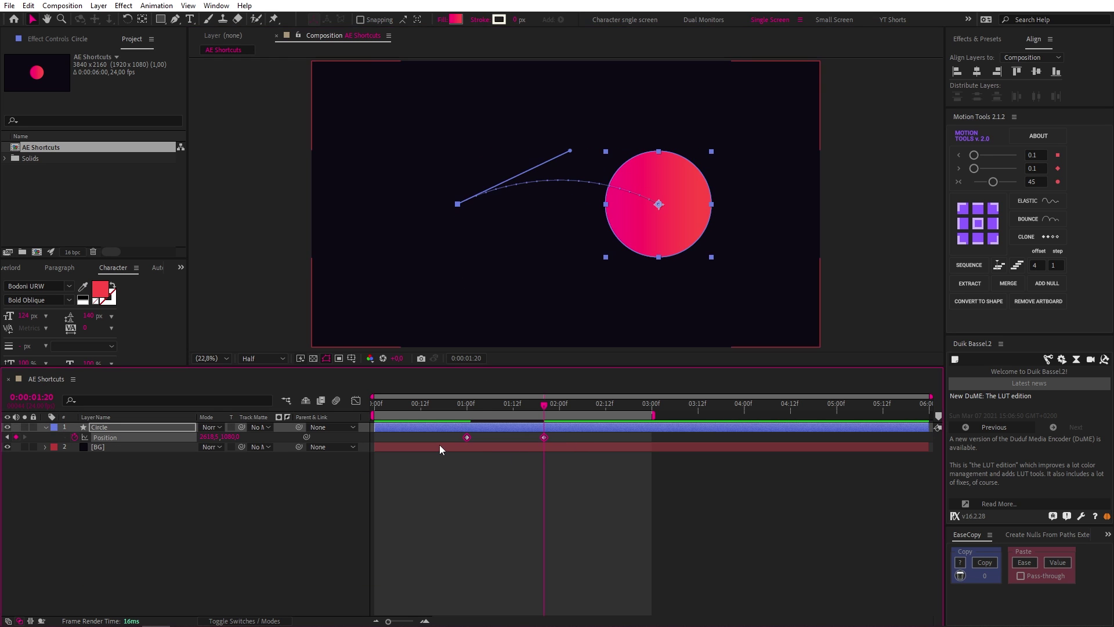
key("F9")
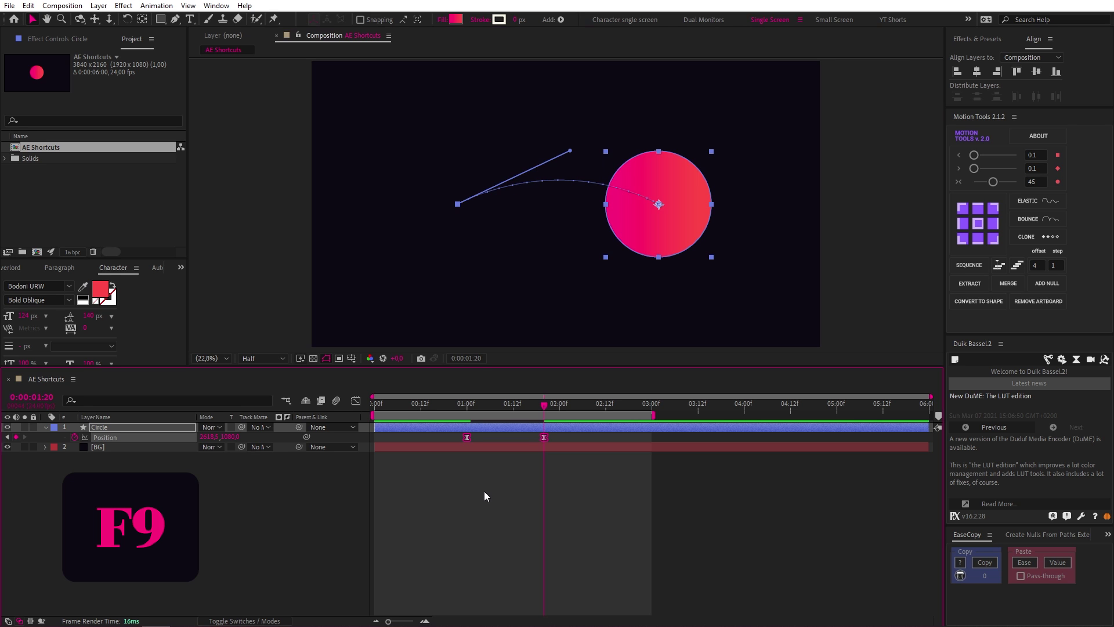
left_click(484, 491)
left_click(461, 404)
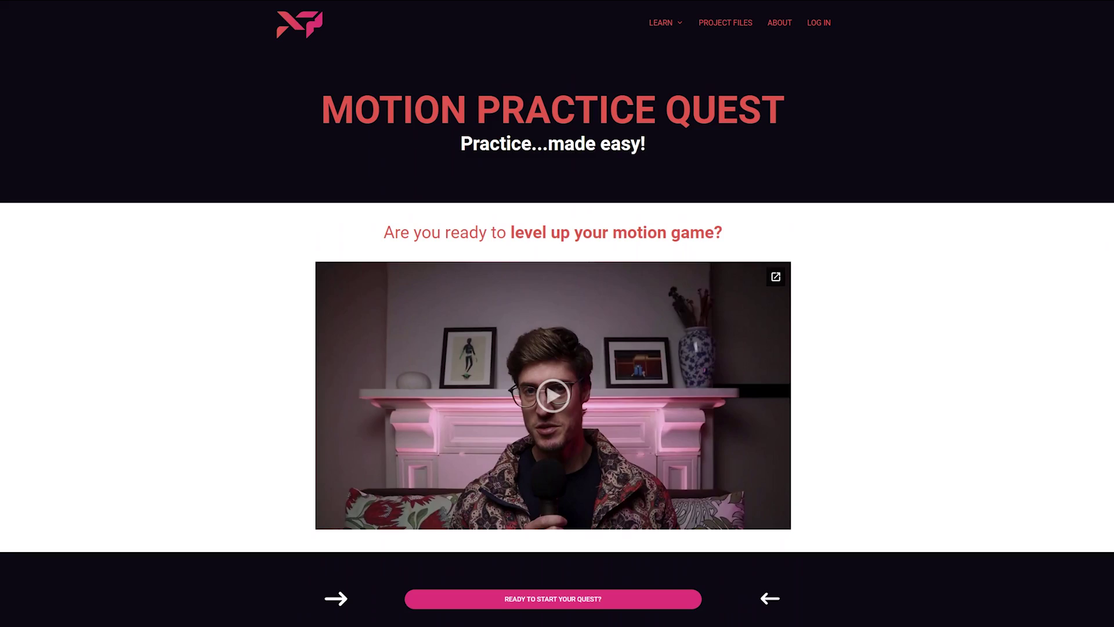
- Scroll past the intro video to the section on struggling with consistent practice
scroll(557, 314, "down", 6)
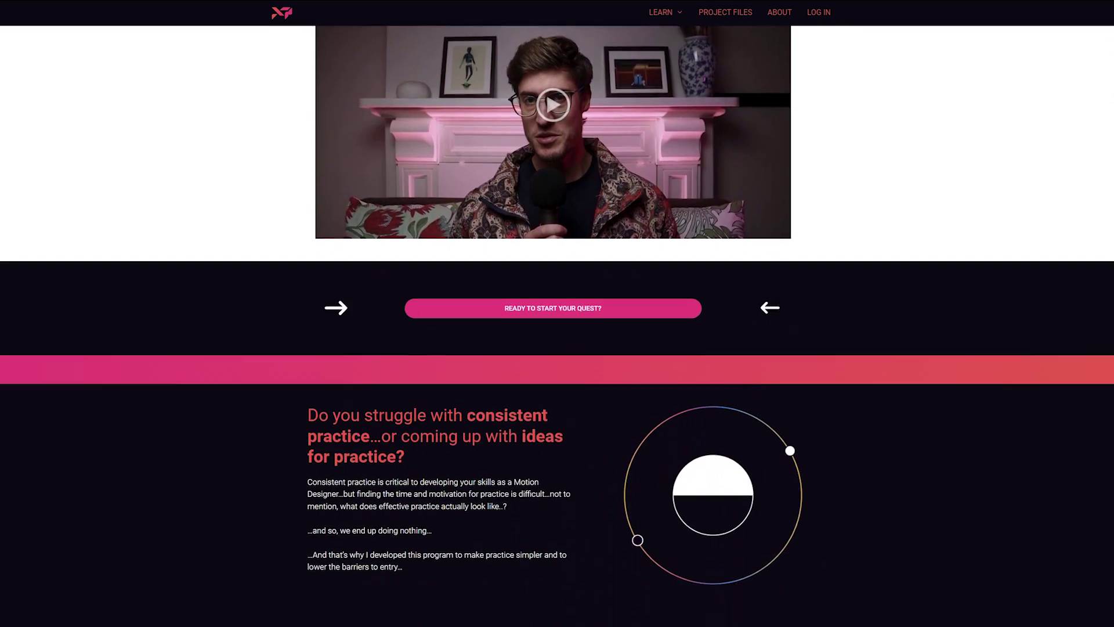